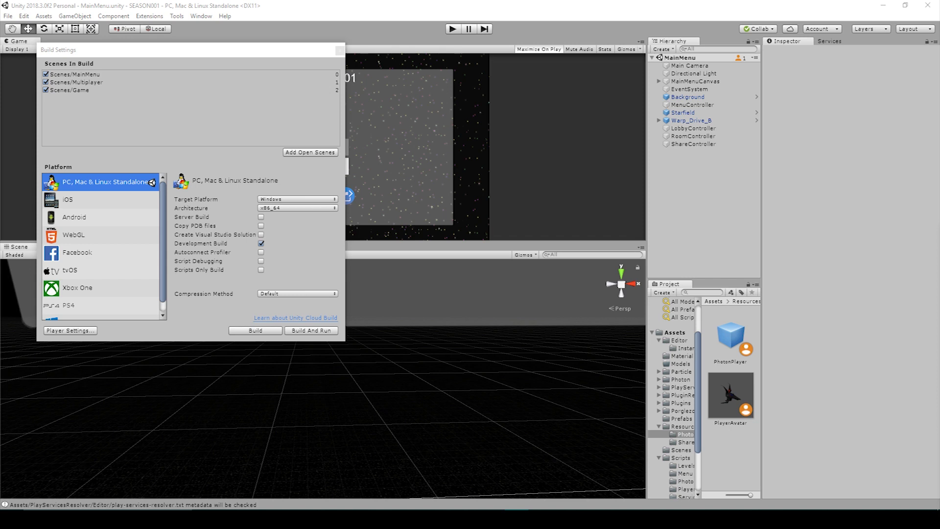
# Close the Build Settings window to reveal the SEASON001 main menu with Play and Credits.
pyautogui.click(339, 50)
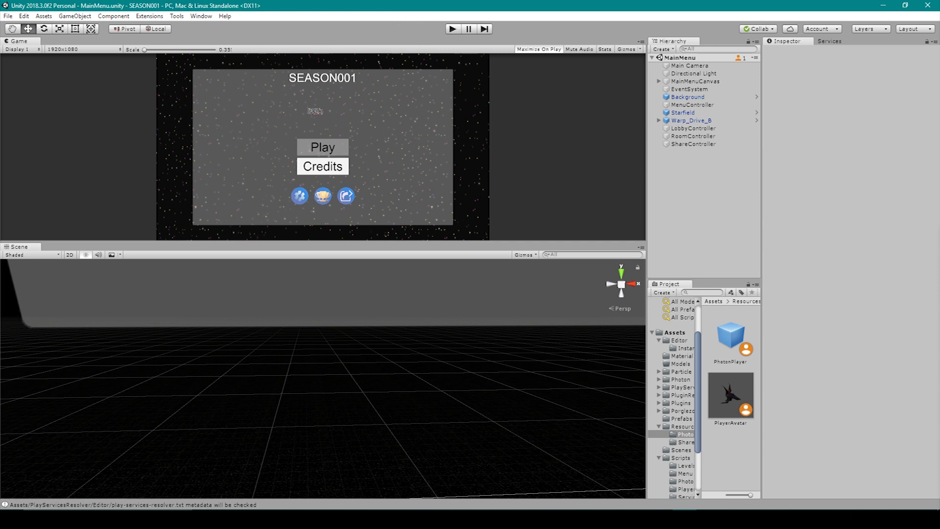
# Switch the build platform to Android and turn off Development Build.
pyautogui.click(9, 16)
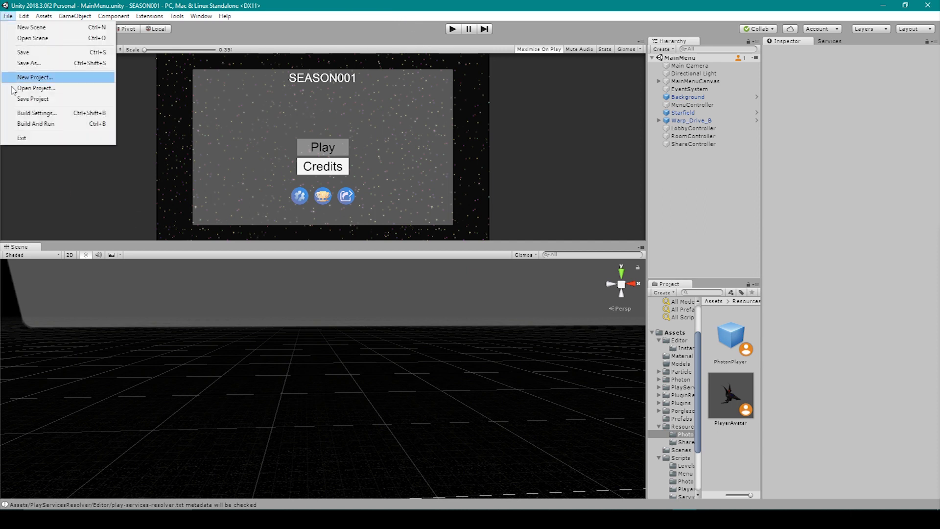
pyautogui.click(15, 114)
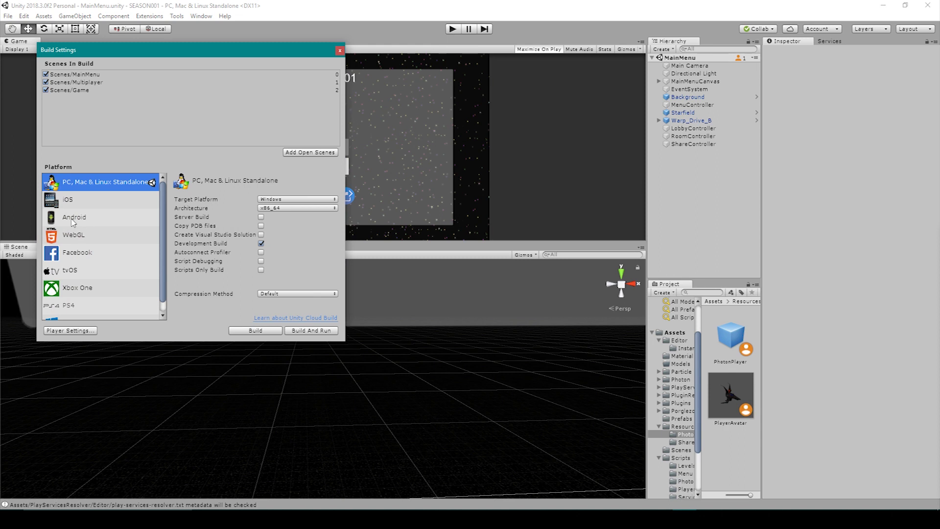
pyautogui.click(72, 219)
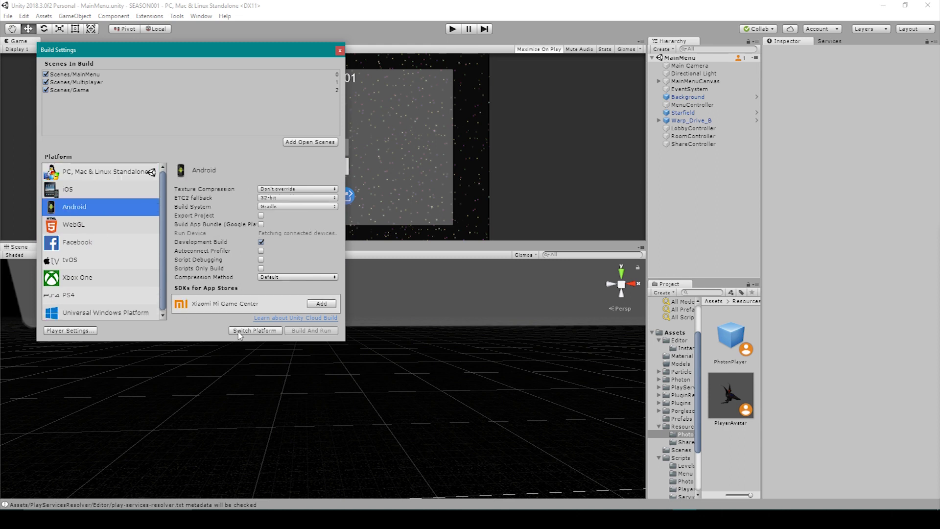
pyautogui.click(255, 330)
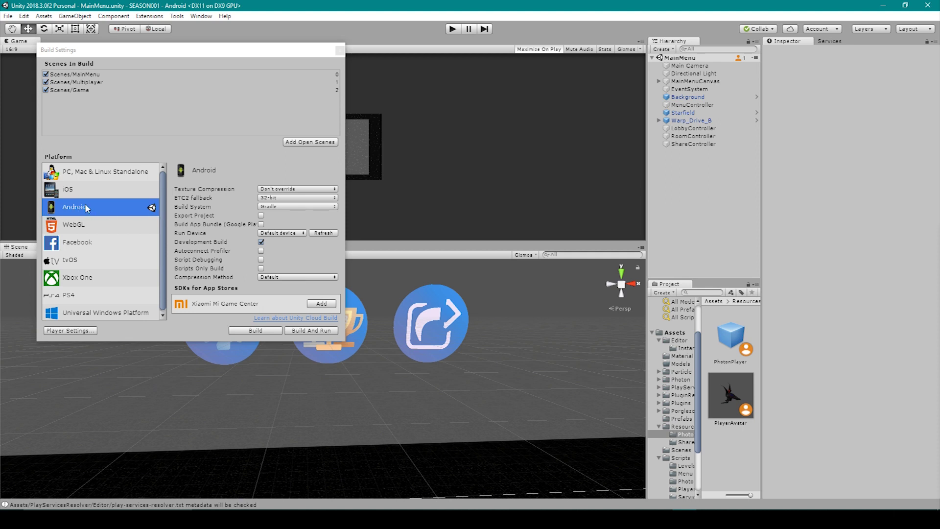
pyautogui.click(261, 241)
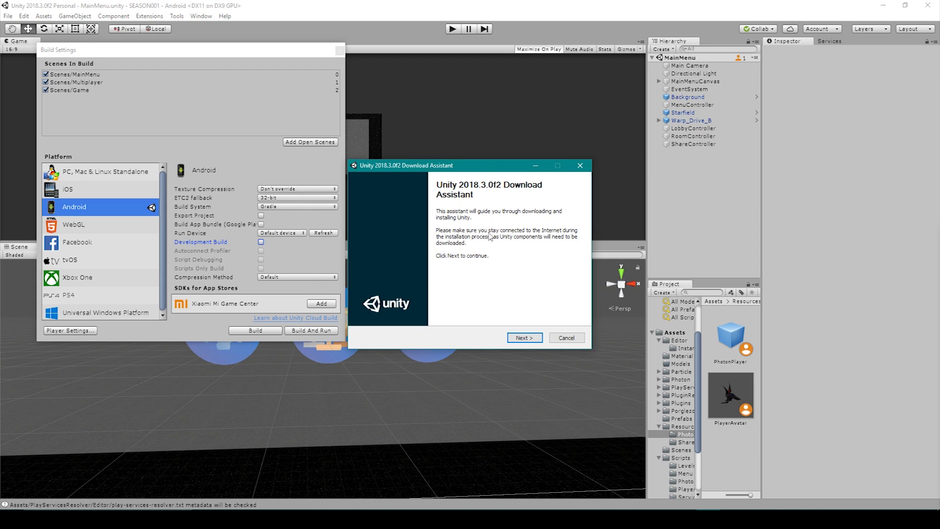
pyautogui.click(527, 339)
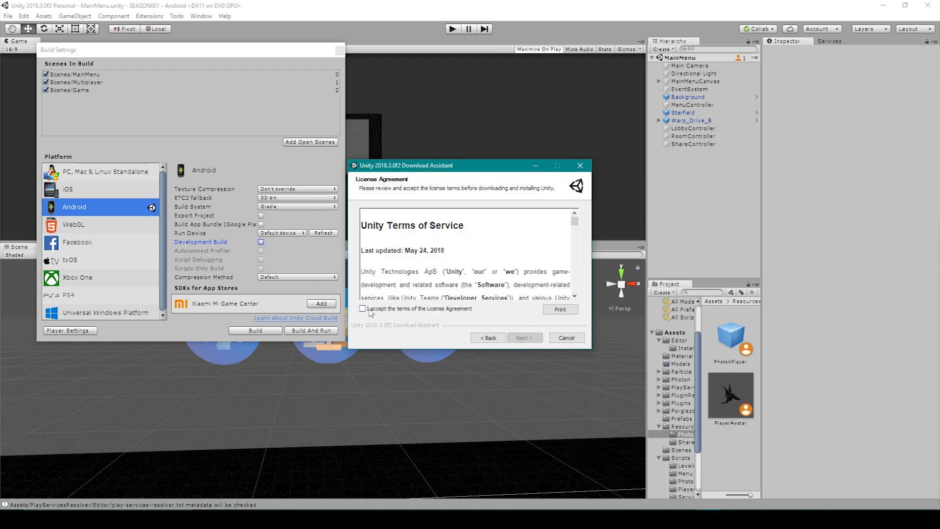
pyautogui.click(363, 309)
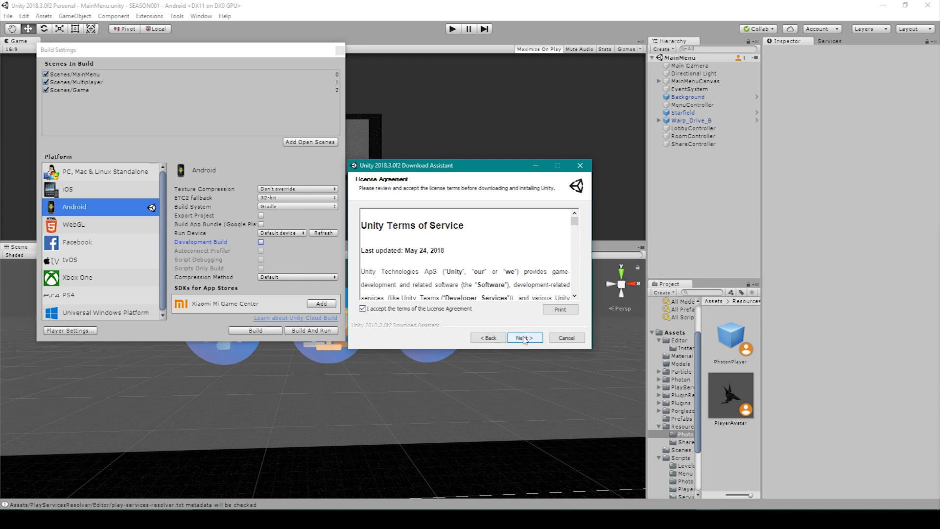
pyautogui.click(525, 339)
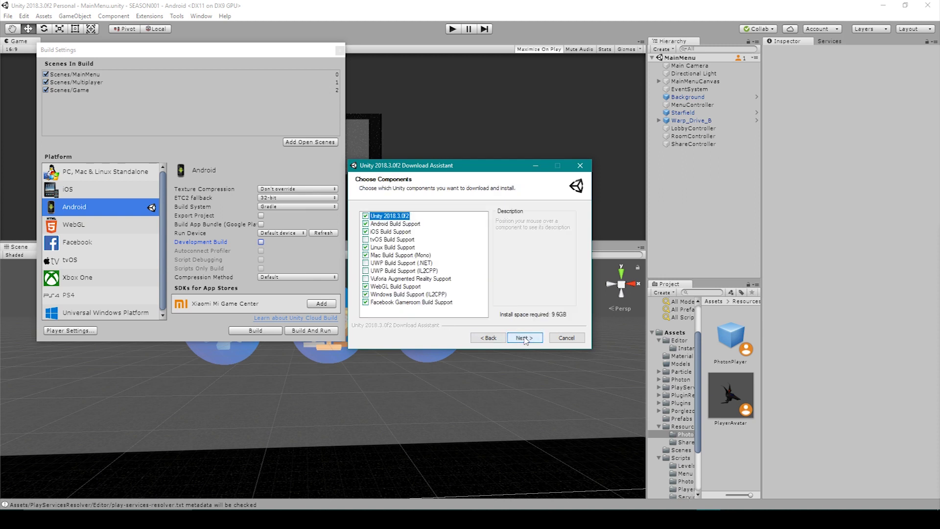
pyautogui.click(365, 216)
pyautogui.click(580, 167)
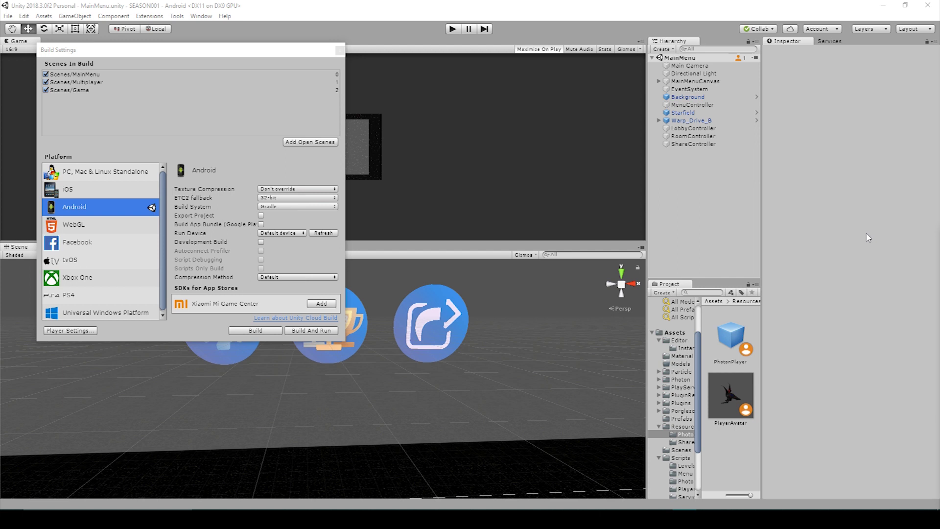
# Open the Android SDK download page from Unity's External Tools preferences.
pyautogui.click(868, 238)
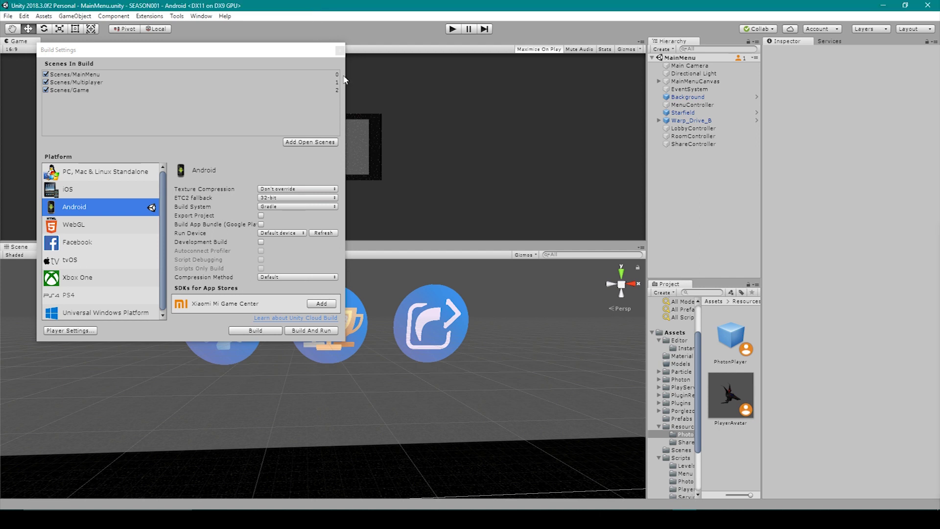
pyautogui.click(22, 17)
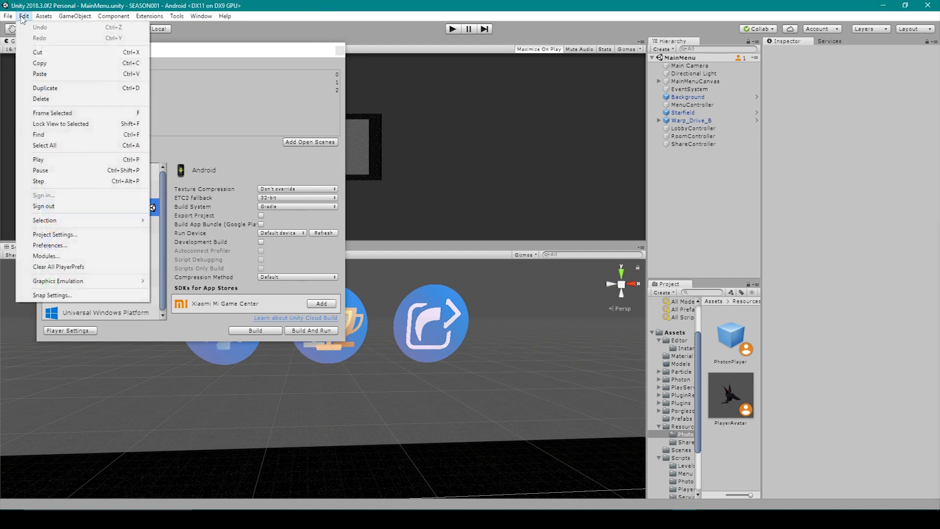
pyautogui.click(57, 246)
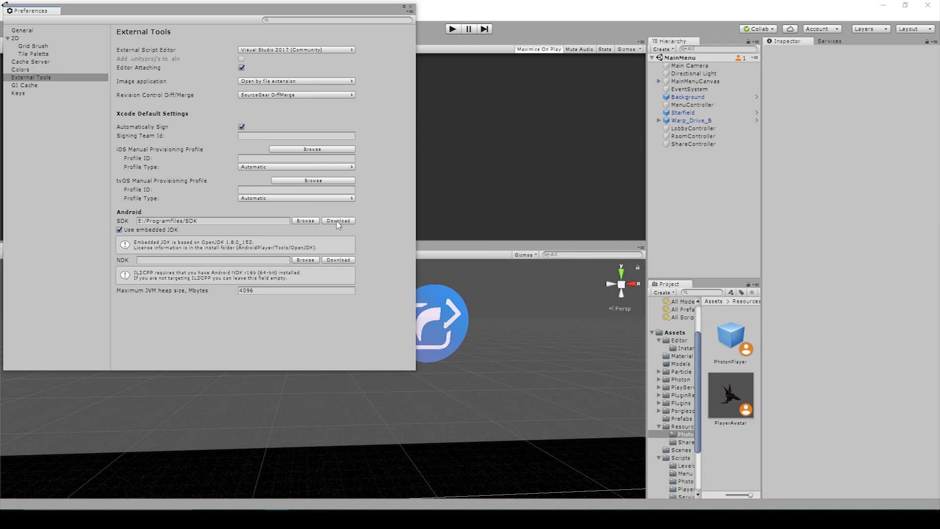
pyautogui.click(337, 222)
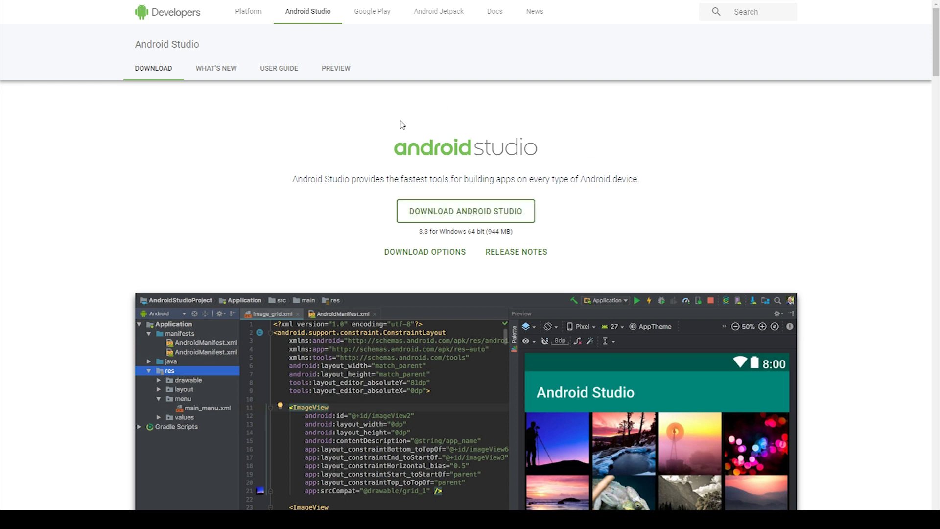
# Scroll down the Android Studio download page's SDK tools list.
pyautogui.scroll(-20, 325, 325)
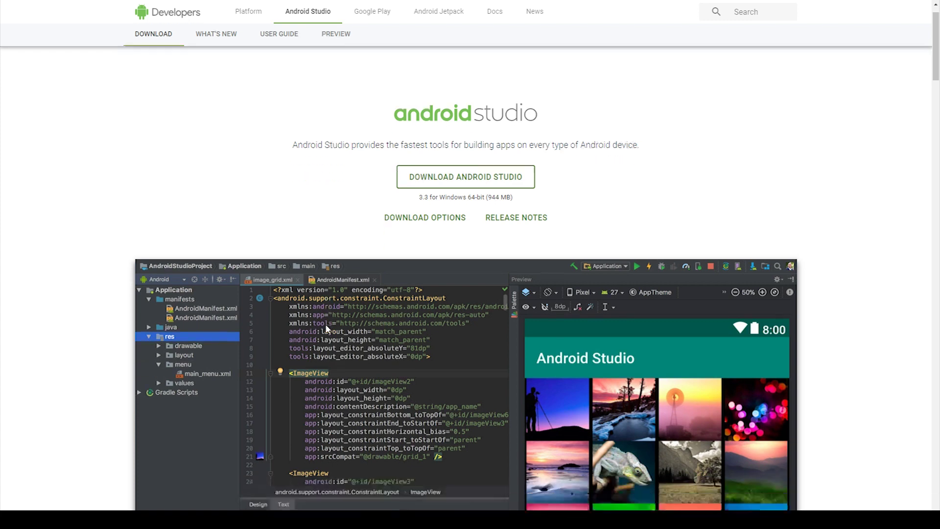
pyautogui.scroll(-20, 325, 328)
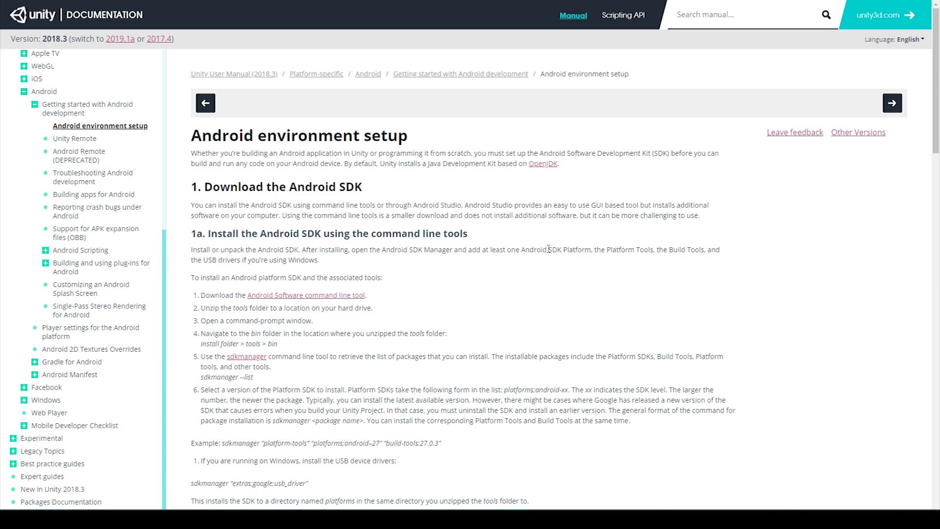
# Read through the Android SDK setup steps on Unity's environment setup manual page.
pyautogui.scroll(-2, 330, 304)
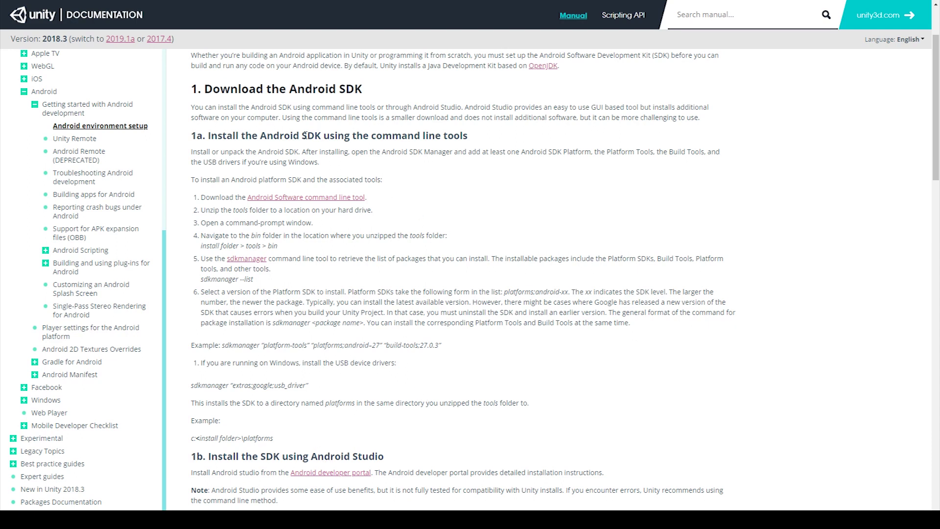
pyautogui.scroll(2, 334, 173)
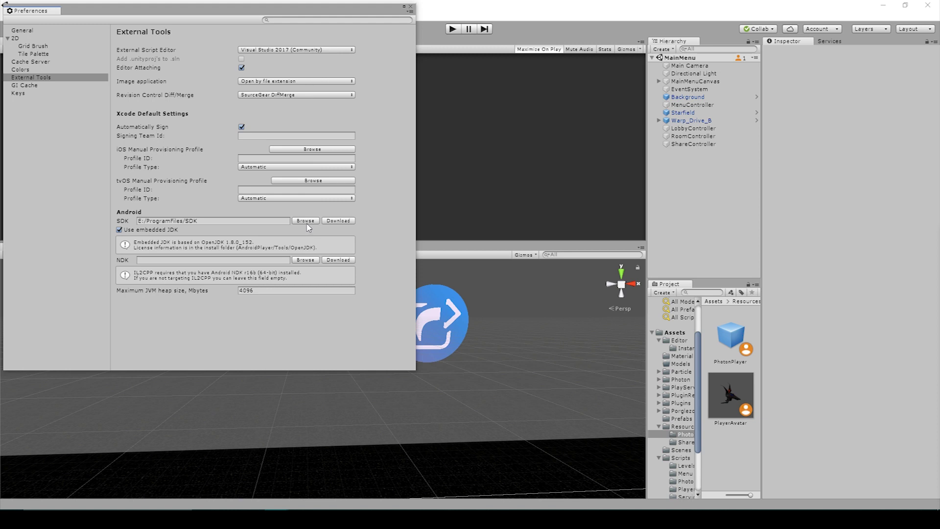
pyautogui.click(307, 221)
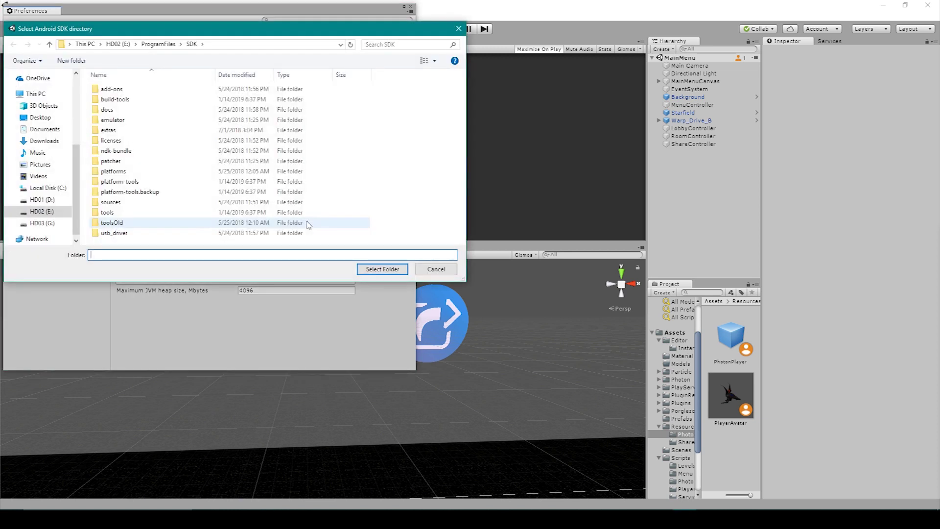
pyautogui.click(386, 269)
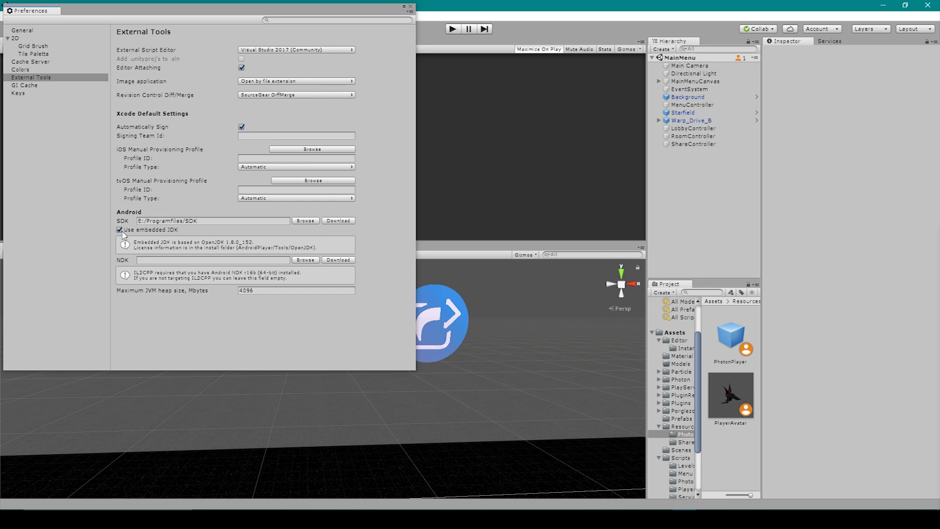
pyautogui.click(122, 234)
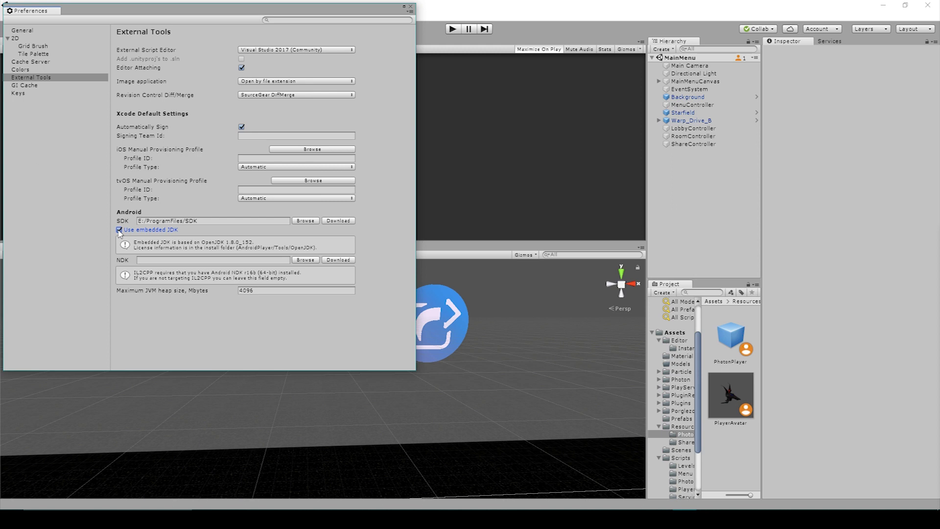
pyautogui.click(119, 230)
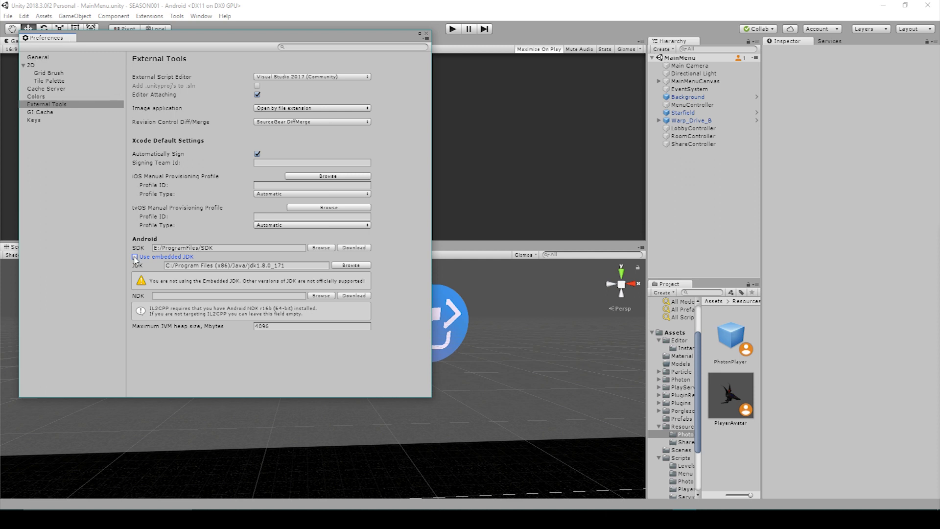
pyautogui.click(134, 256)
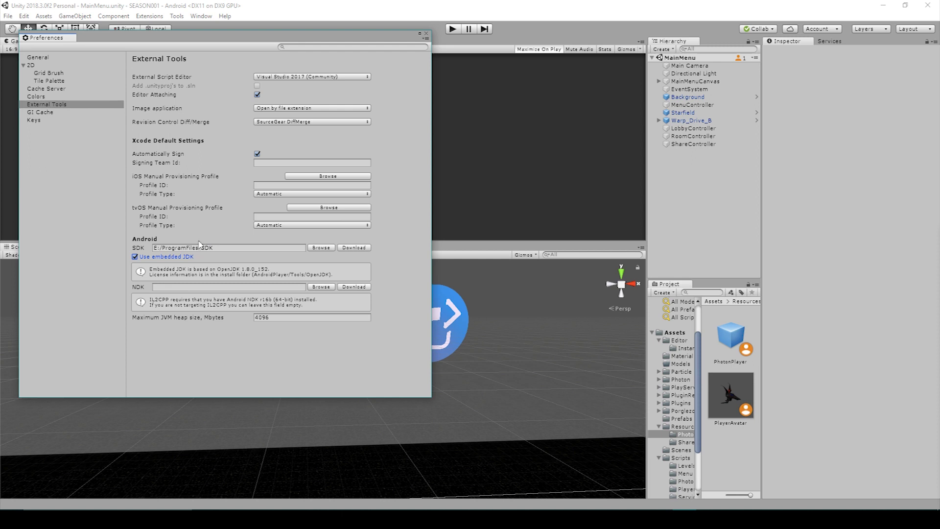
# Open the Android Player Settings and set the red close-button texture as the default icon.
pyautogui.click(426, 33)
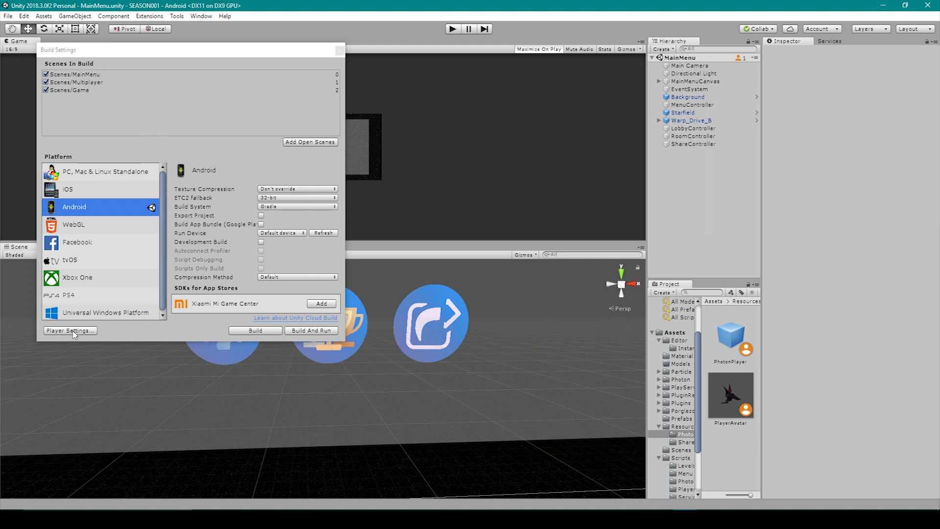
pyautogui.click(74, 331)
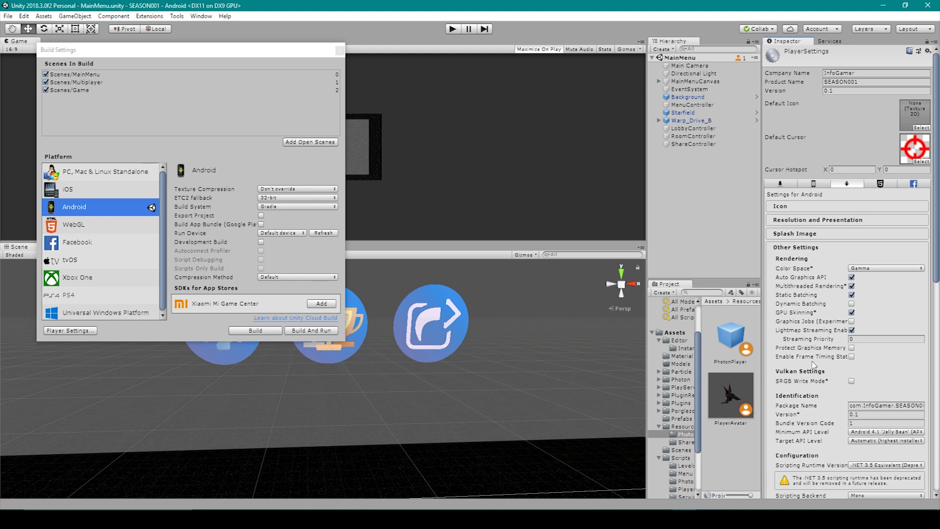
pyautogui.click(829, 90)
pyautogui.press('Tab')
pyautogui.click(925, 128)
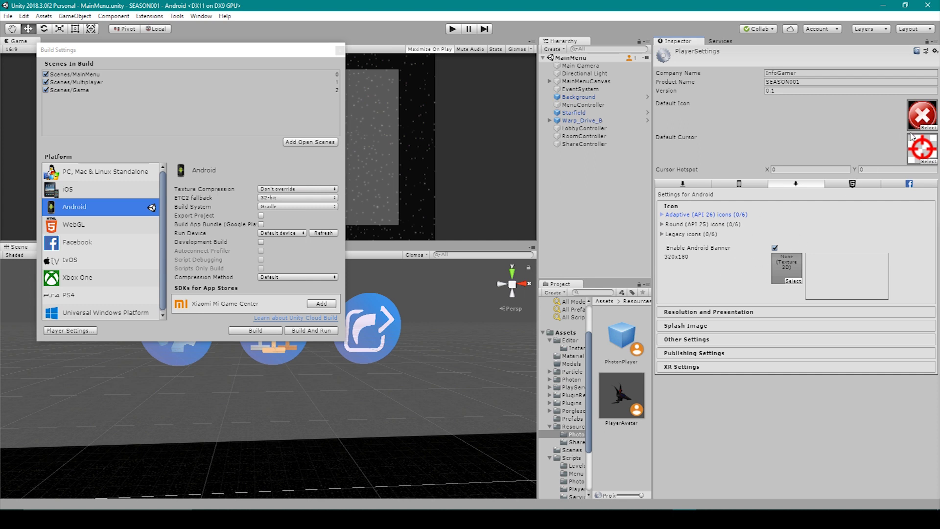
# Expand the Android Resolution and Presentation and Other Settings sections.
pyautogui.click(785, 316)
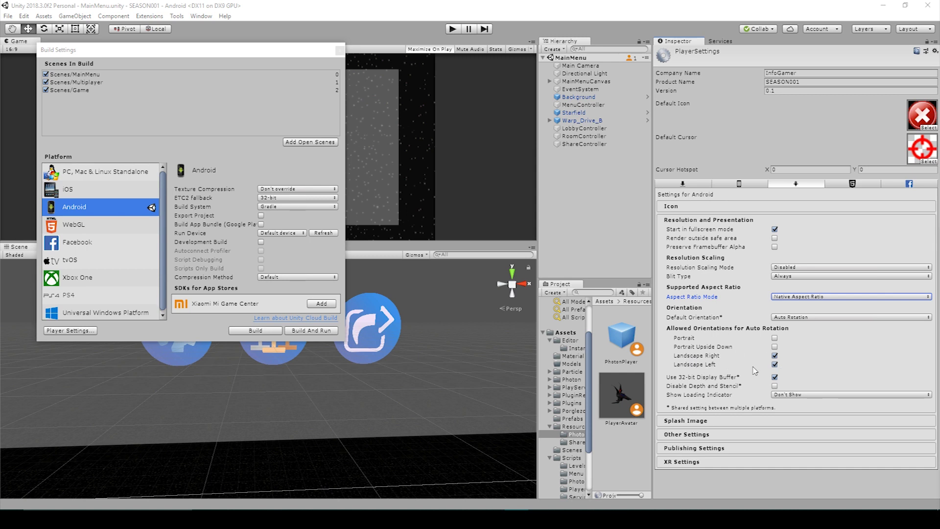
pyautogui.click(740, 435)
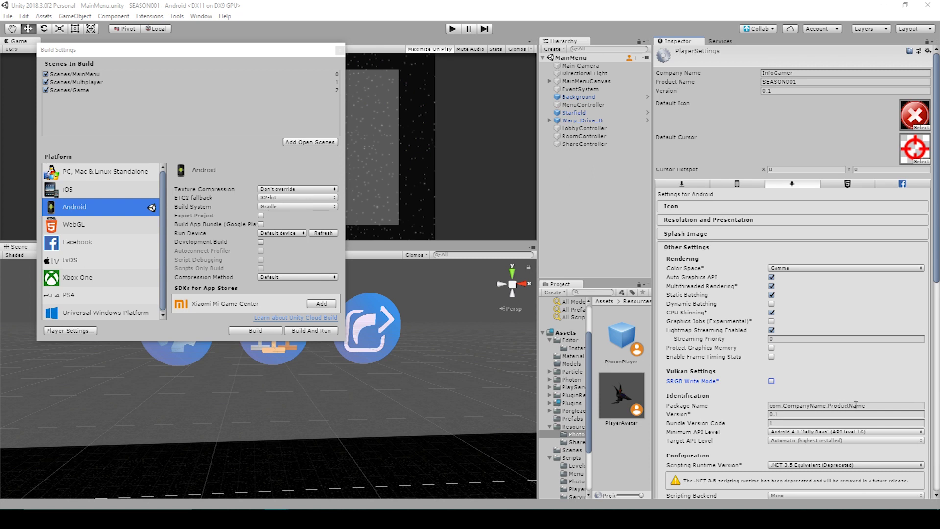
# Change the Android Player Settings version from 0.1 to .2.
pyautogui.click(841, 405)
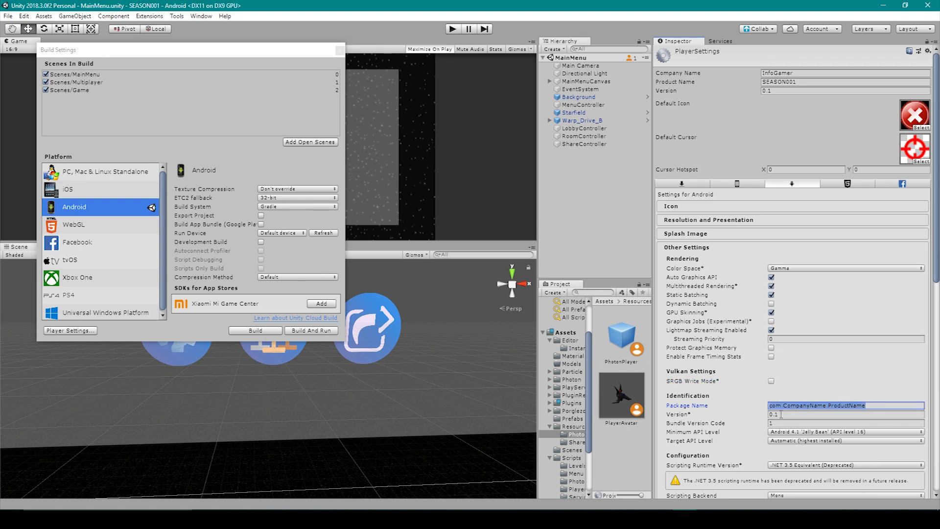
pyautogui.click(782, 414)
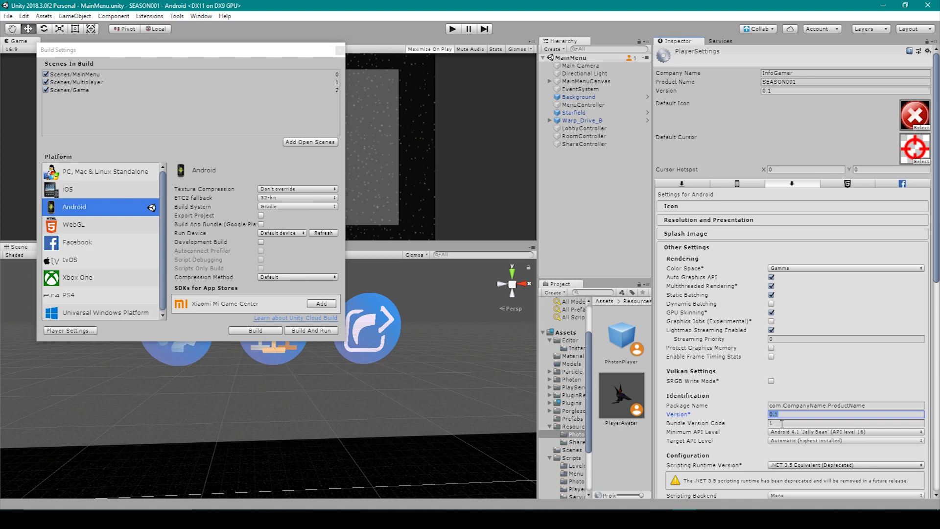
pyautogui.click(782, 423)
pyautogui.click(782, 415)
pyautogui.click(765, 91)
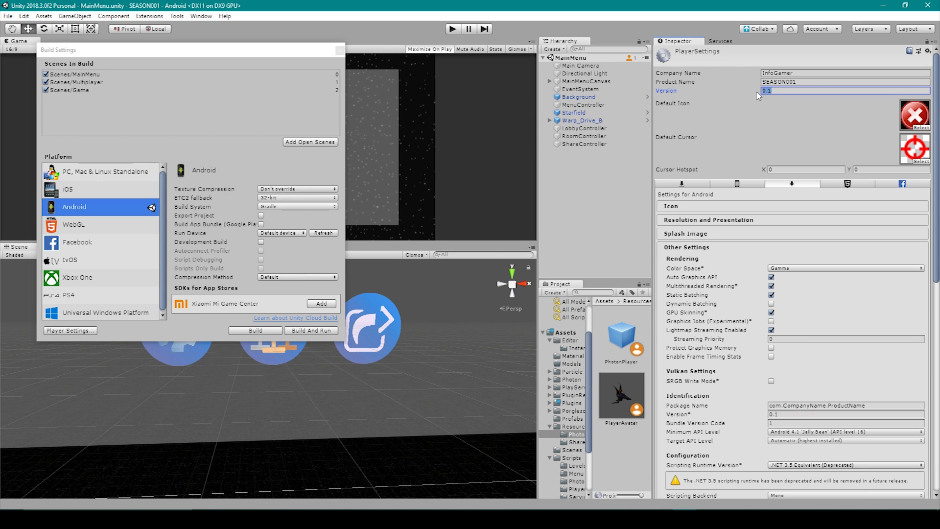
pyautogui.press('BackSpace')
pyautogui.click(784, 417)
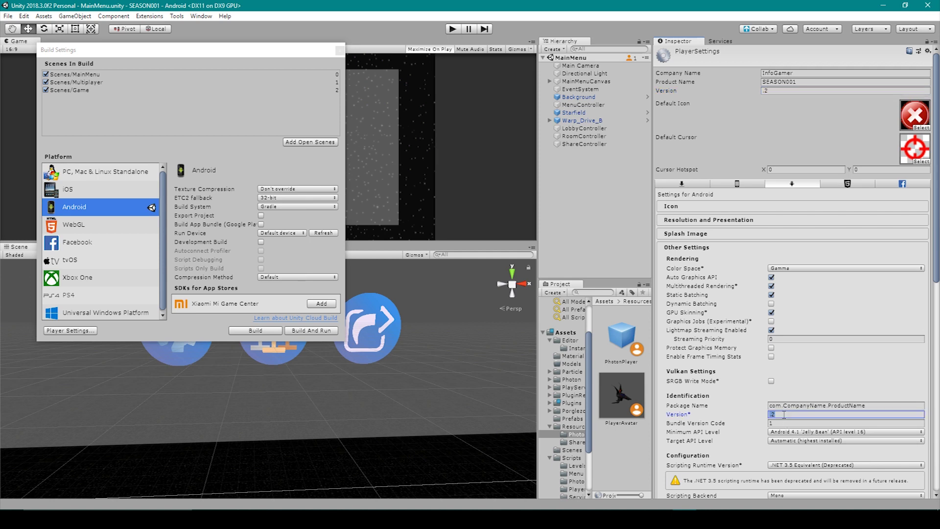
pyautogui.click(775, 416)
pyautogui.click(723, 432)
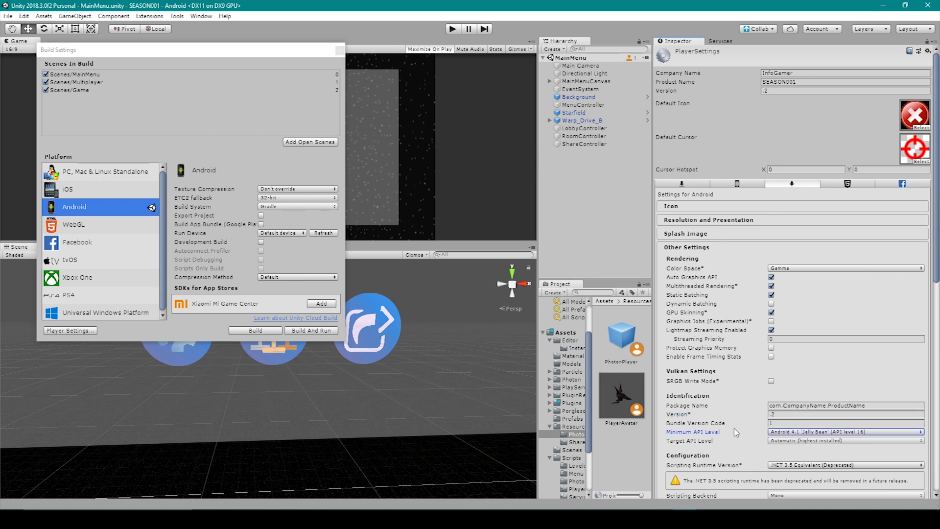
# Set the Scripting Runtime Version to .NET 4.x Equivalent and restart the editor.
pyautogui.click(783, 433)
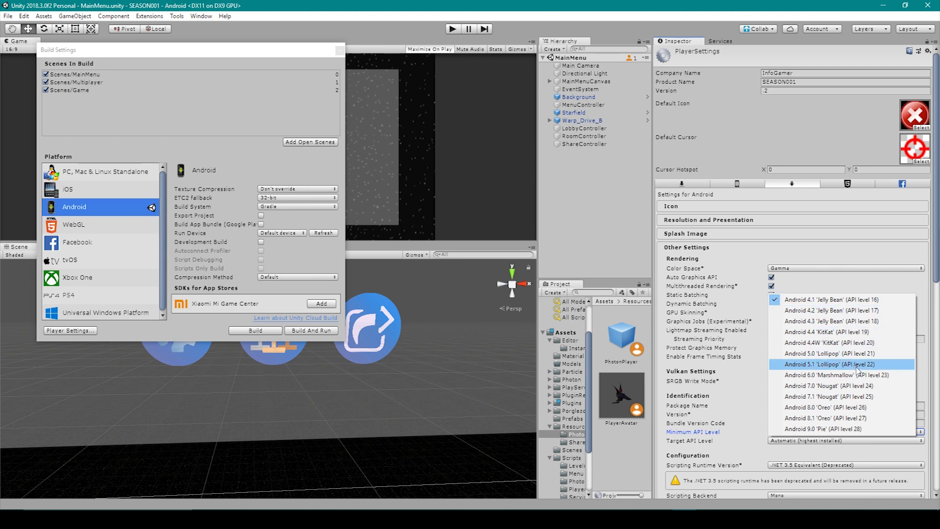
pyautogui.scroll(-3, 857, 370)
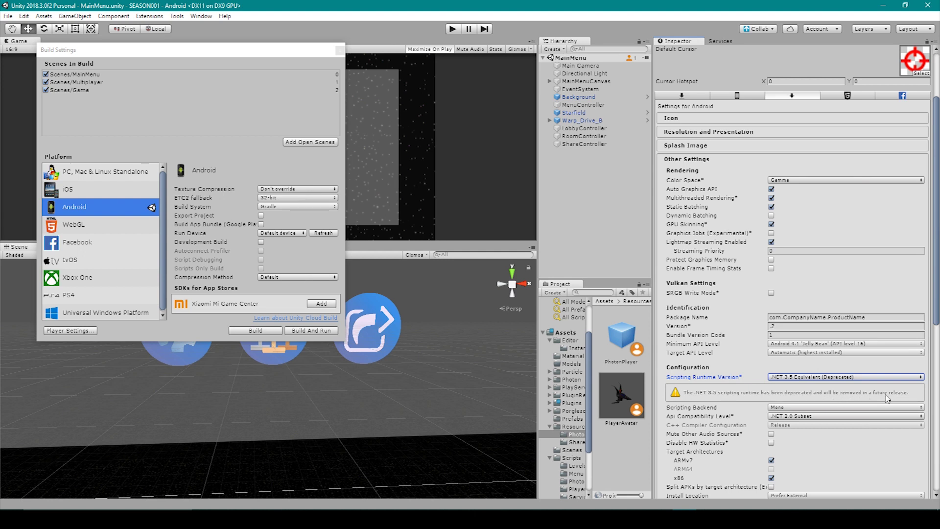
pyautogui.click(864, 380)
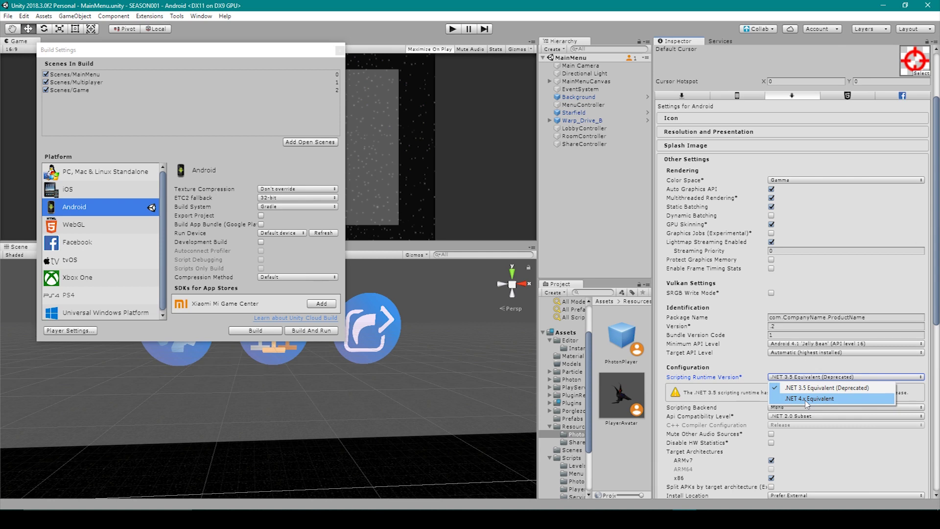
pyautogui.click(807, 400)
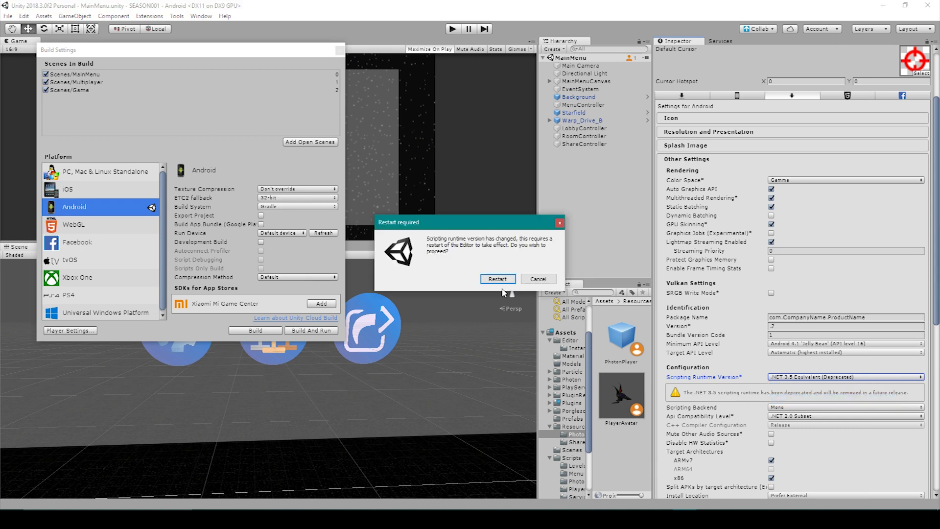
pyautogui.click(497, 278)
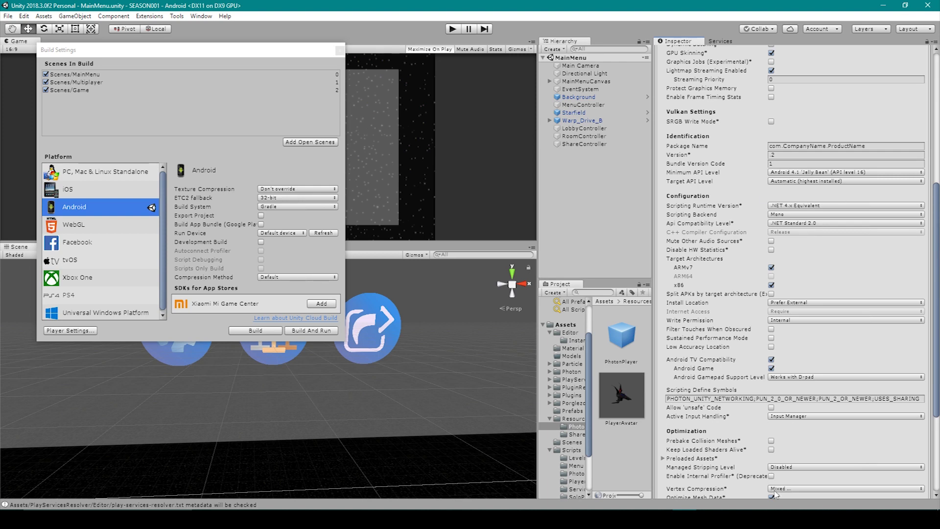
# Expand Publishing Settings to show the keystore signing options.
pyautogui.scroll(-3, 719, 341)
pyautogui.scroll(-2, 720, 340)
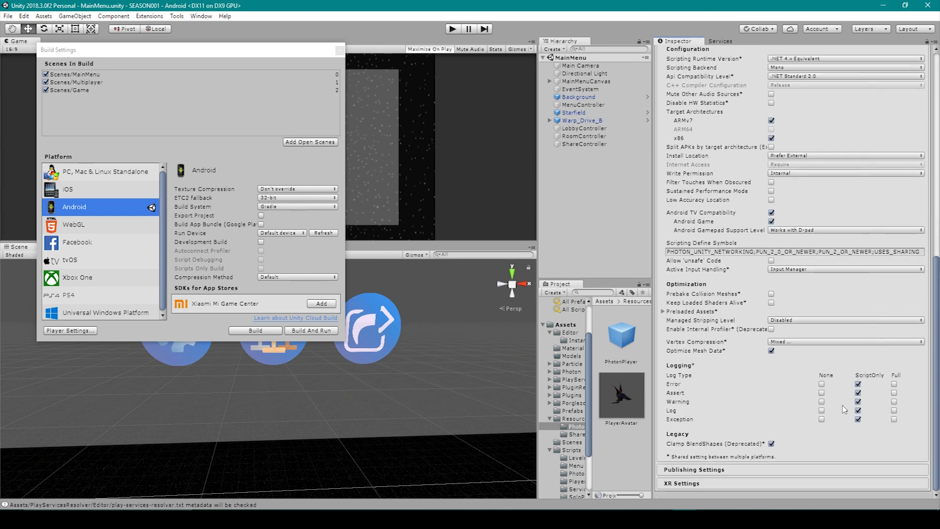
pyautogui.click(766, 470)
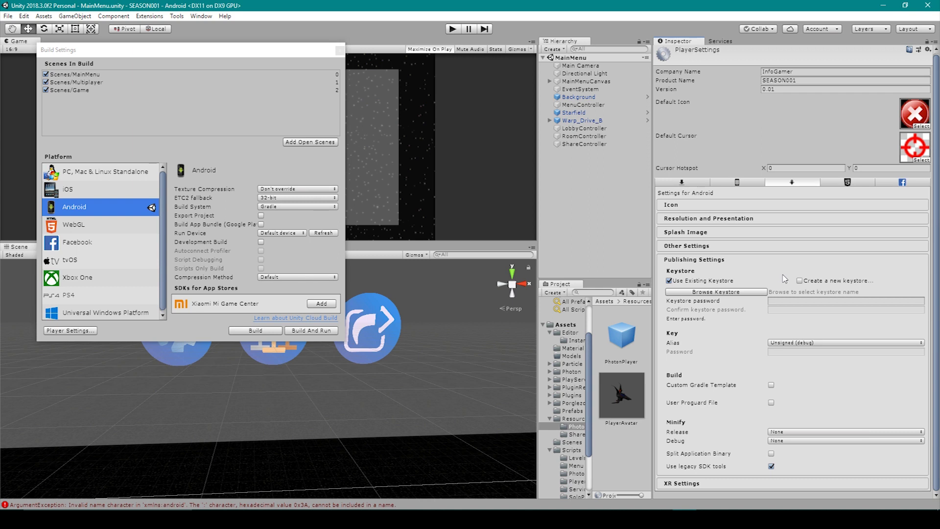
# Create a new keystore file saved in the KeyStores/Season1 folder.
pyautogui.click(800, 281)
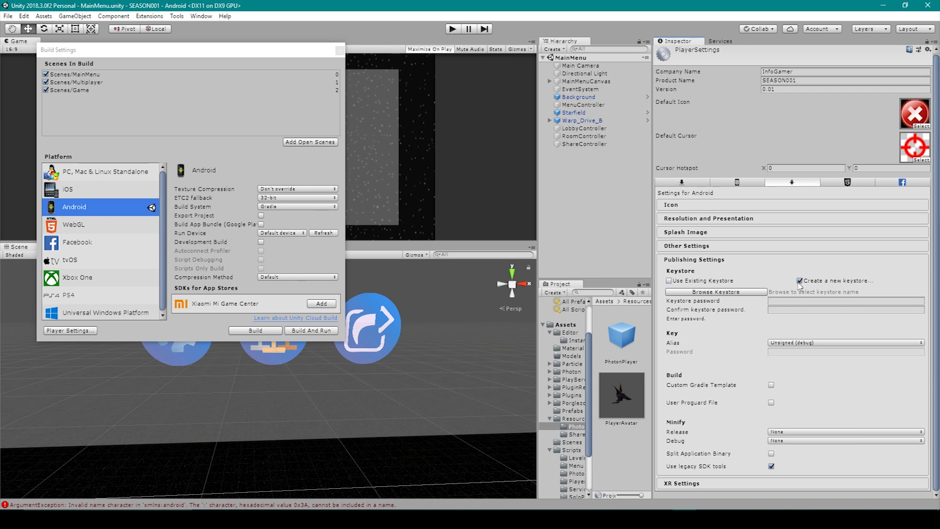
pyautogui.click(729, 293)
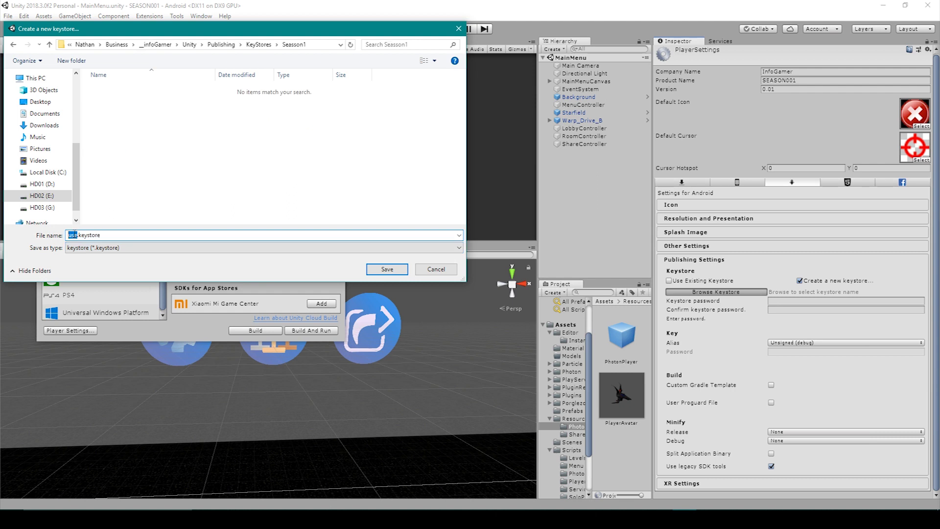
pyautogui.press('Return')
pyautogui.click(790, 301)
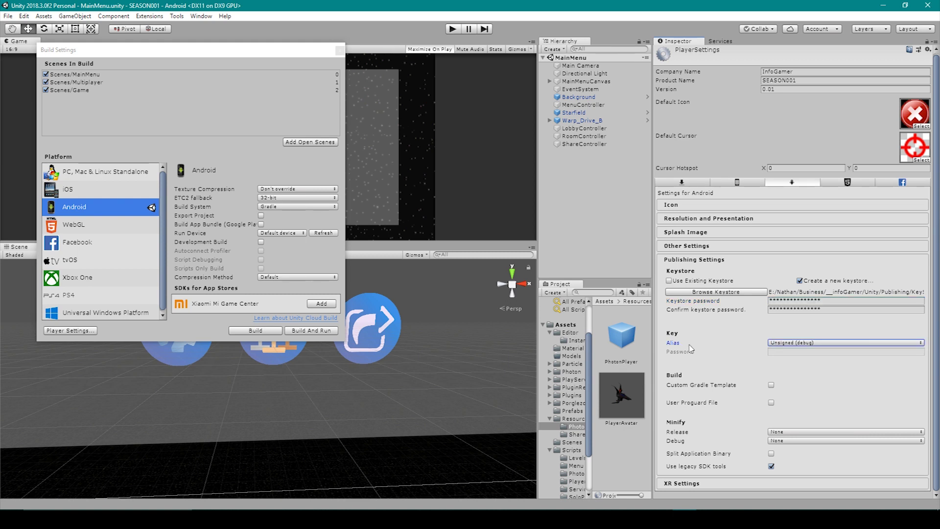
# Create a new keystore signing key with 50-year validity for the InfoGamer organization.
pyautogui.click(815, 343)
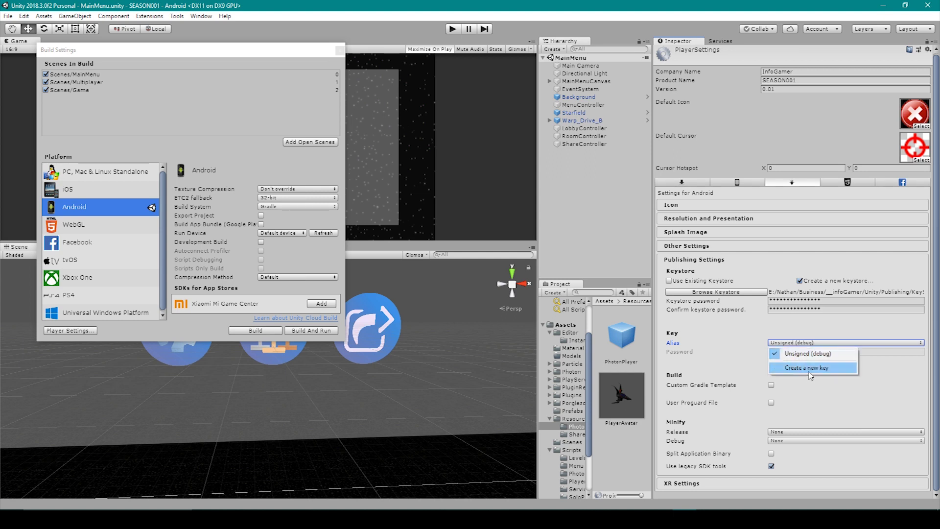
pyautogui.click(810, 367)
pyautogui.moveTo(161, 113); pyautogui.dragTo(581, 157)
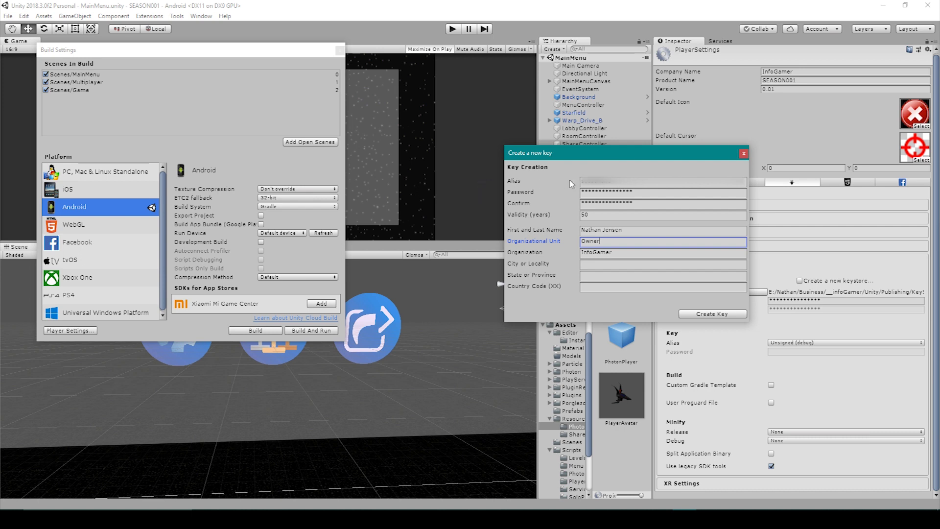
pyautogui.click(702, 314)
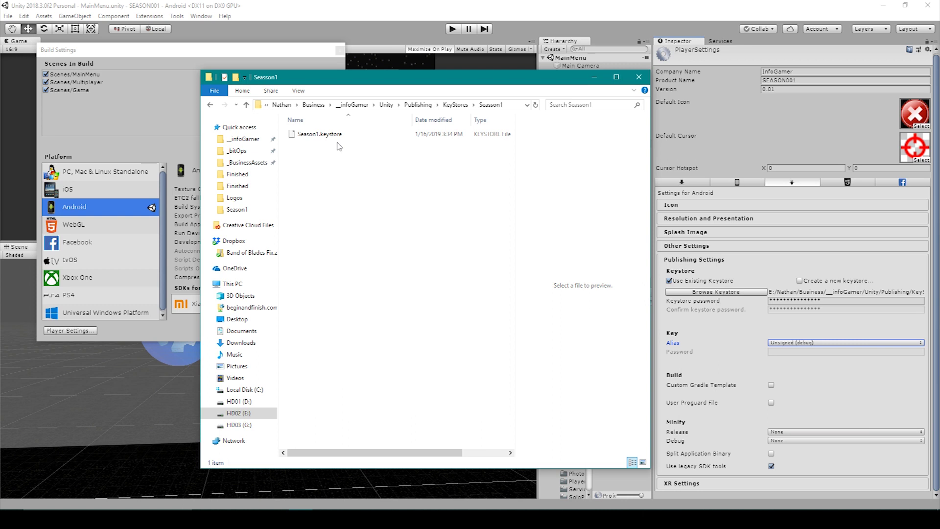
# Confirm Season1.keystore is saved in the Season1 folder, then view Unity's key alias choices.
pyautogui.click(764, 332)
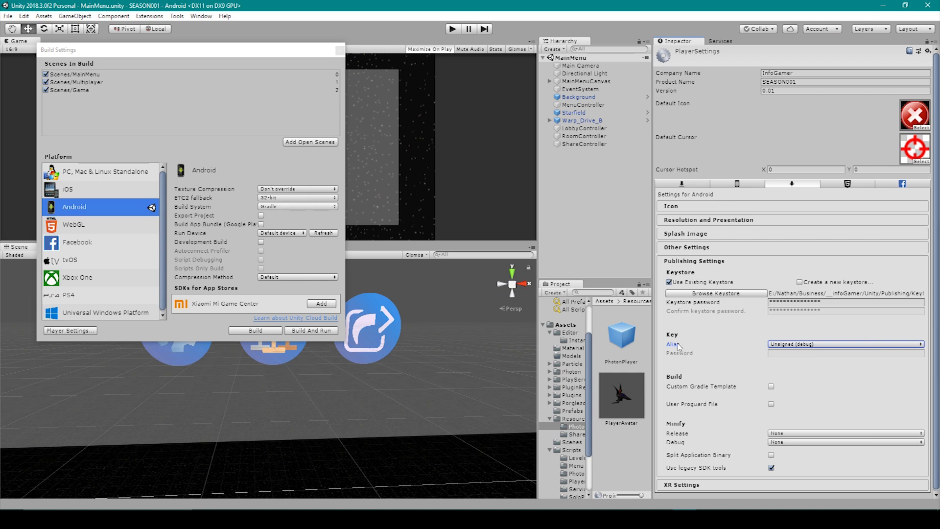
pyautogui.click(798, 345)
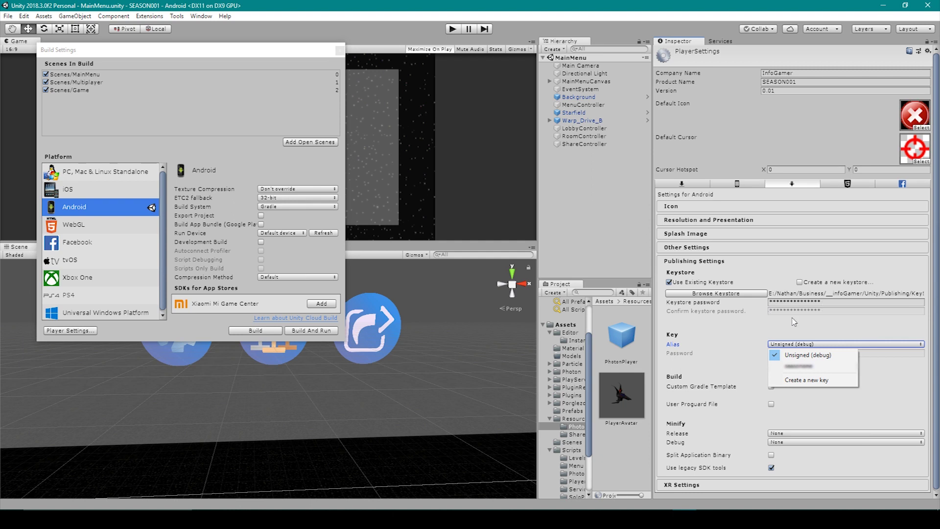
# Select the new key alias, paste its password, and start the Android build.
pyautogui.click(816, 367)
pyautogui.click(810, 353)
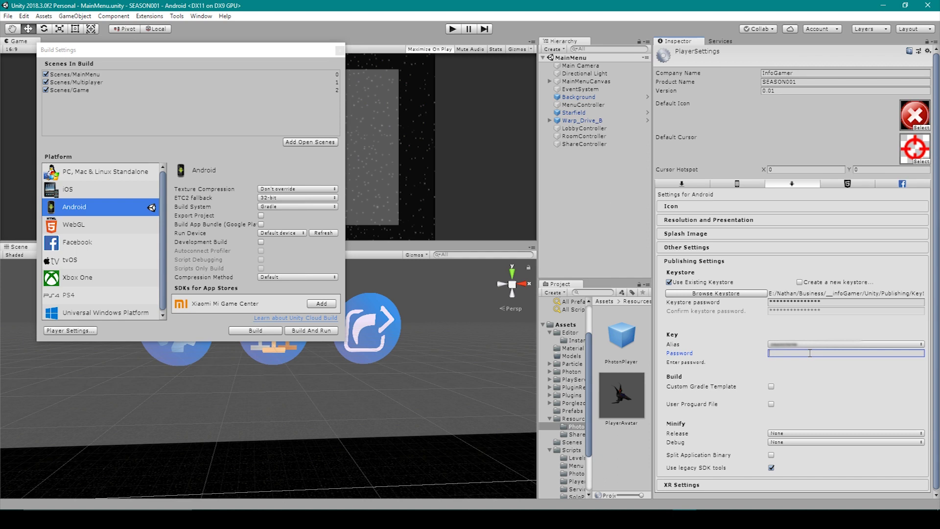
pyautogui.hotkey('ctrl', 'v')
pyautogui.click(243, 335)
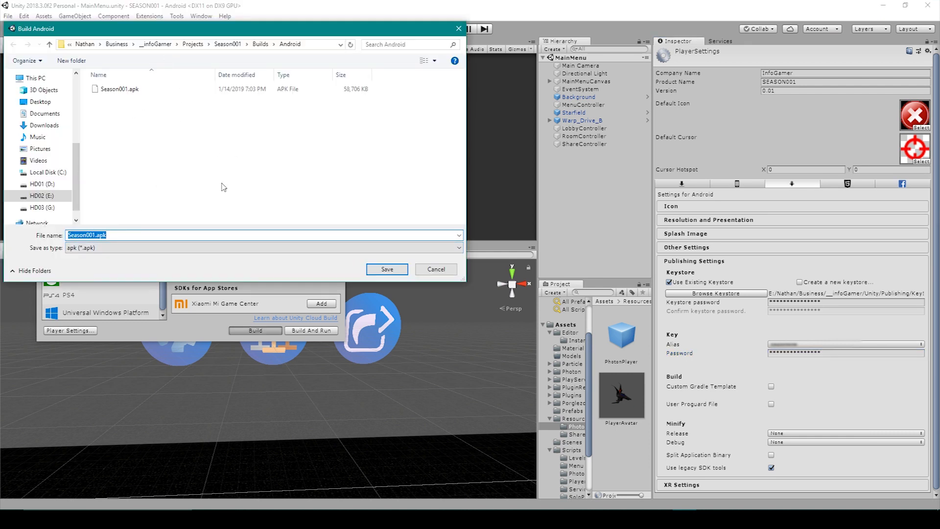
# Save the build as Season001.apk, replacing the existing file.
pyautogui.click(372, 273)
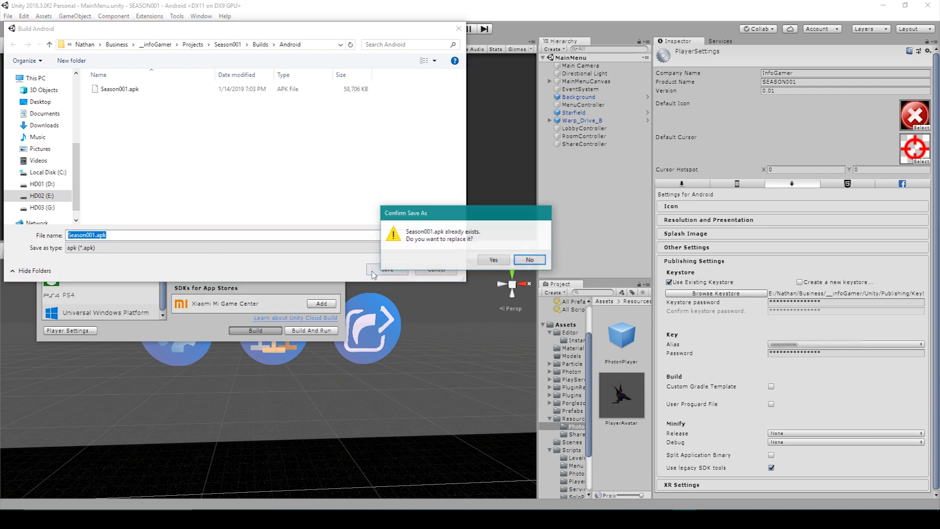
pyautogui.click(505, 263)
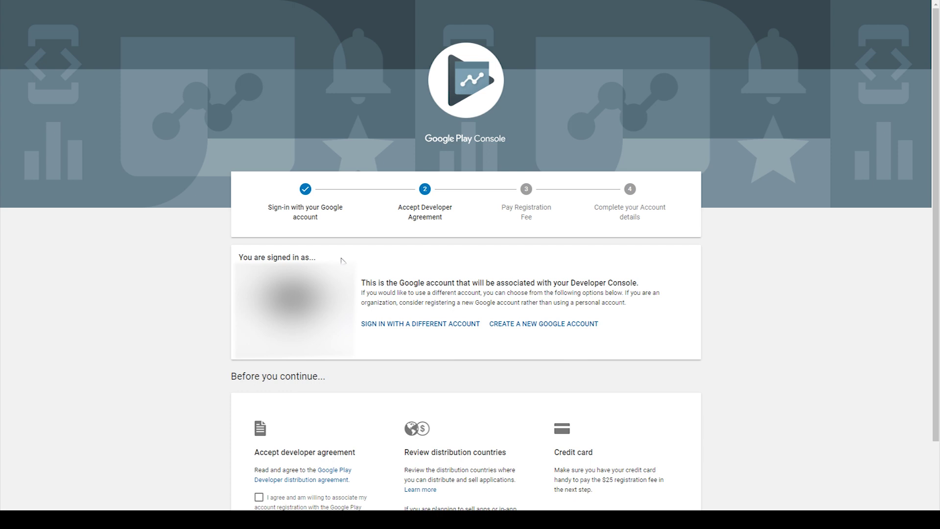
# Tick 'I agree' on the Google Play developer distribution agreement.
pyautogui.scroll(-1, 342, 260)
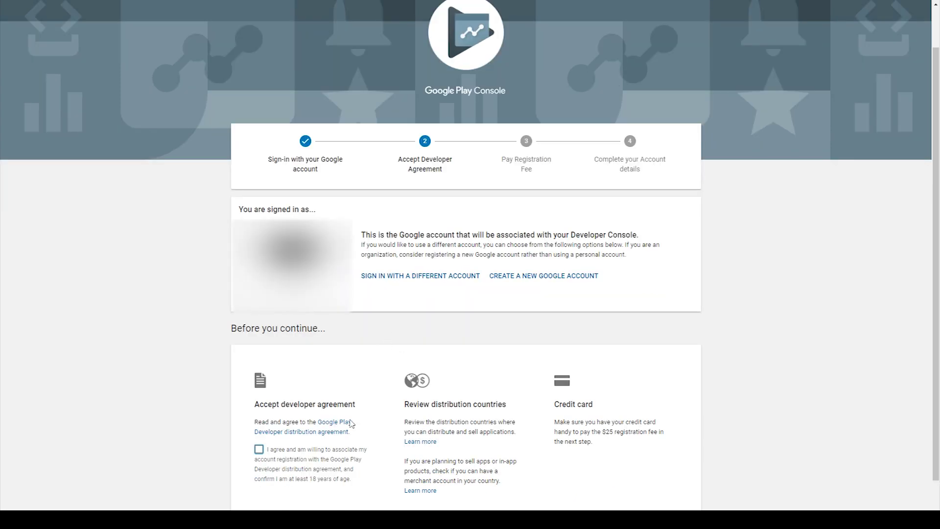
pyautogui.click(259, 450)
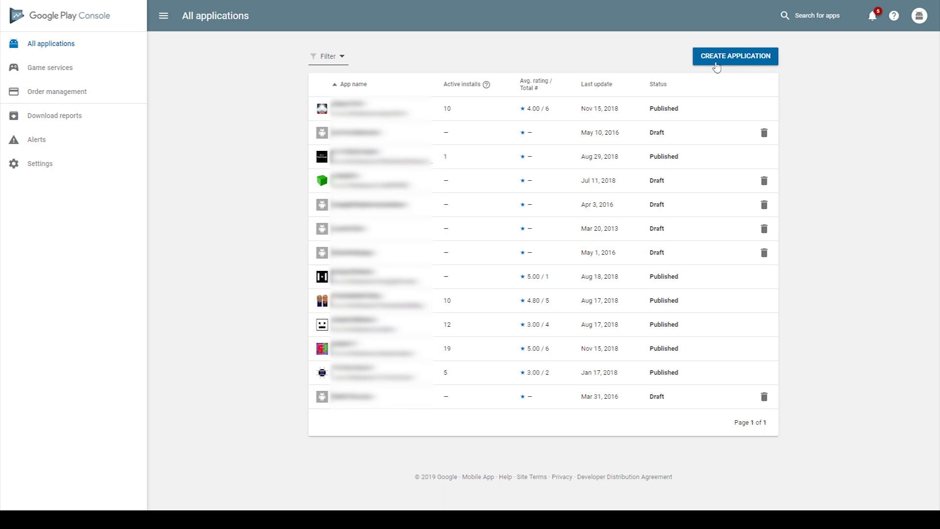
# Start a new application with English (United States) – en-US as its default language.
pyautogui.click(747, 58)
pyautogui.click(429, 230)
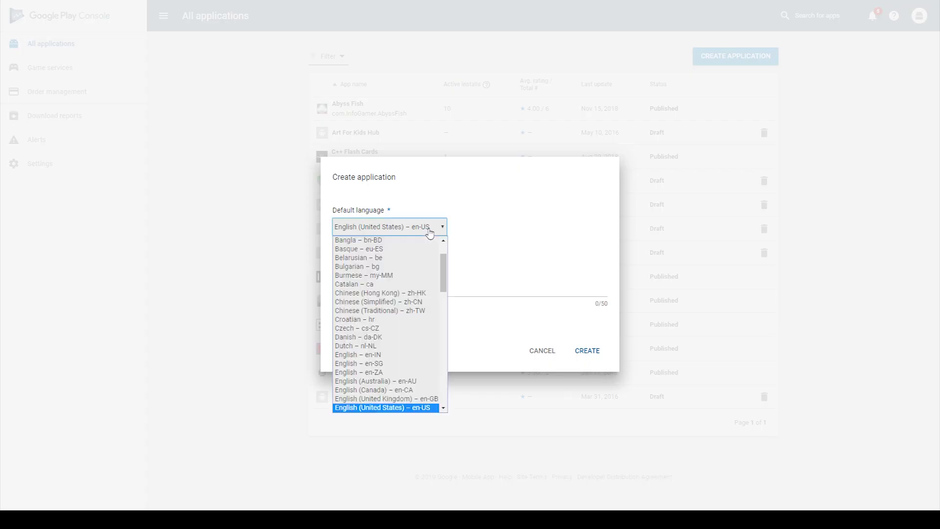
pyautogui.click(417, 409)
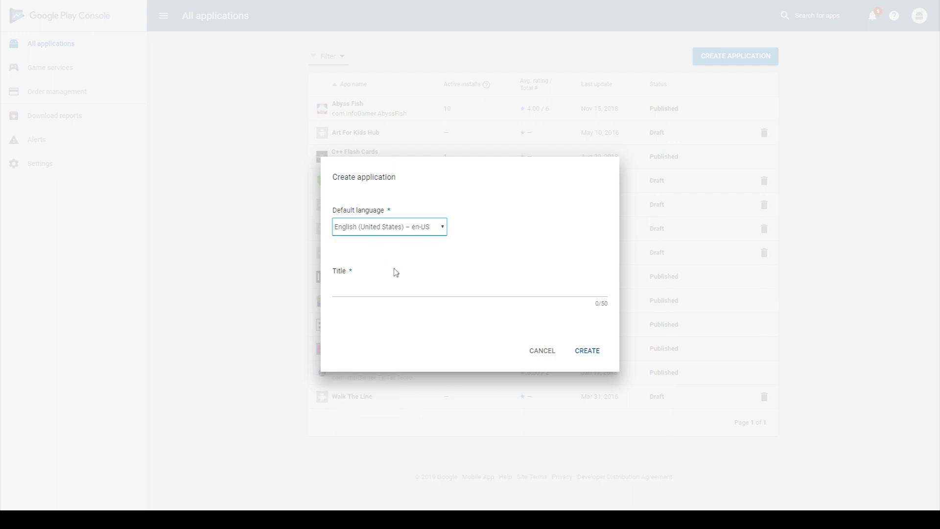
pyautogui.press('Tab')
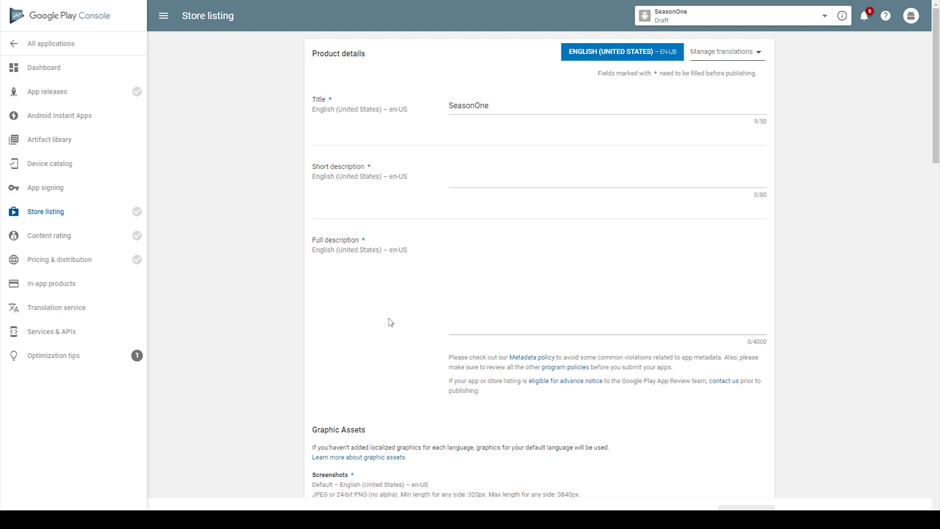
# Set the store listing's application type to Games and category to Arcade.
pyautogui.scroll(-6, 390, 319)
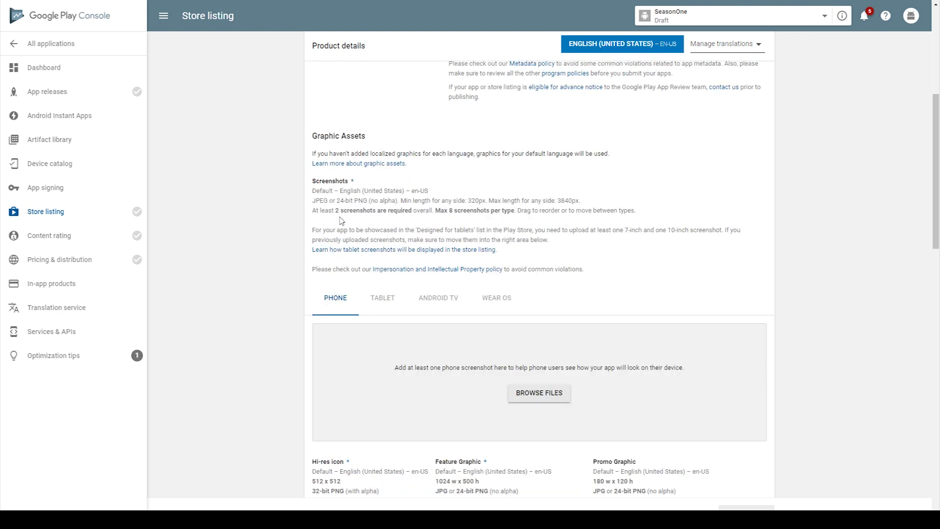
pyautogui.scroll(-3, 324, 317)
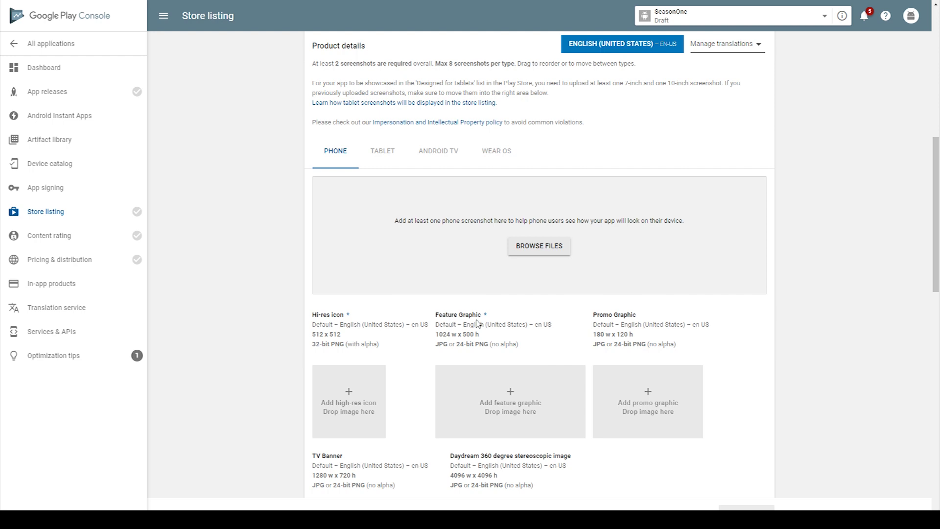
pyautogui.scroll(-9, 477, 323)
pyautogui.click(478, 299)
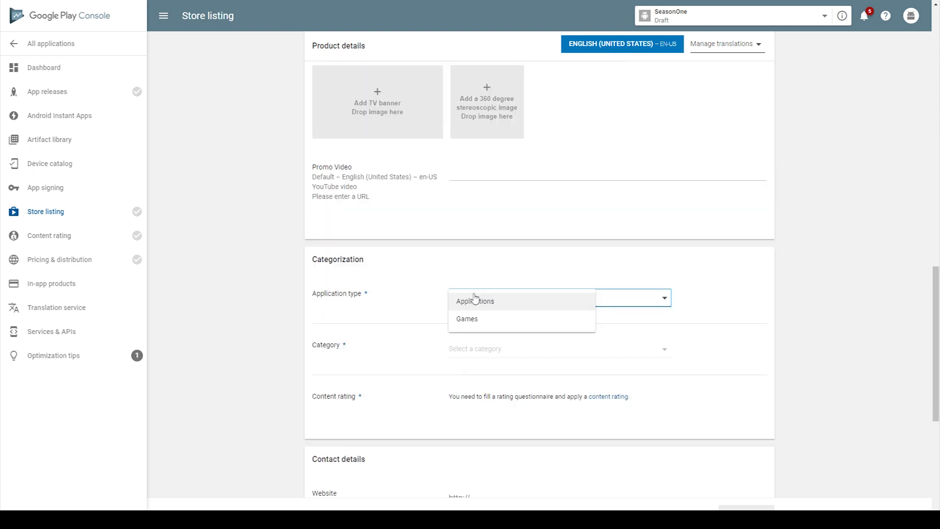
pyautogui.click(472, 320)
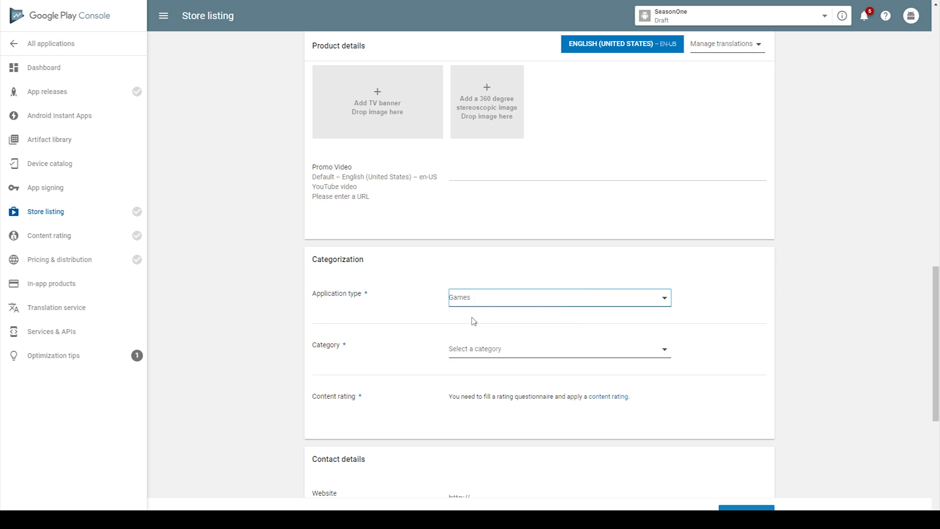
pyautogui.click(469, 347)
pyautogui.click(466, 387)
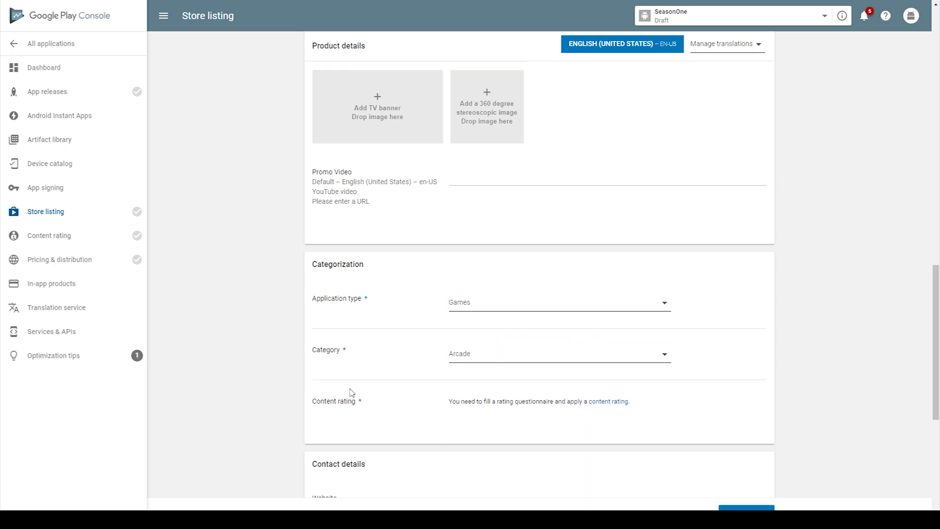
# Declare no privacy policy URL is submitted and save the store listing draft.
pyautogui.scroll(-3, 542, 409)
pyautogui.click(543, 411)
pyautogui.scroll(-1, 543, 412)
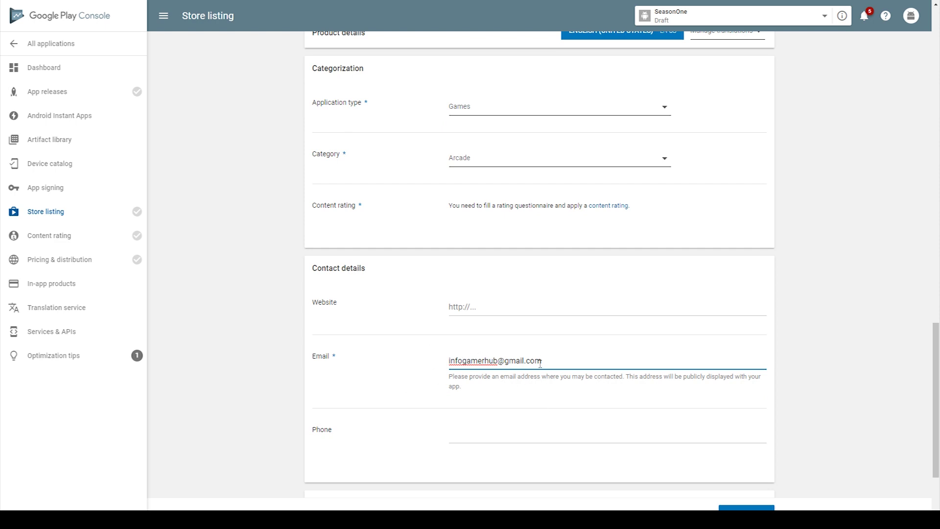
pyautogui.scroll(-3, 540, 362)
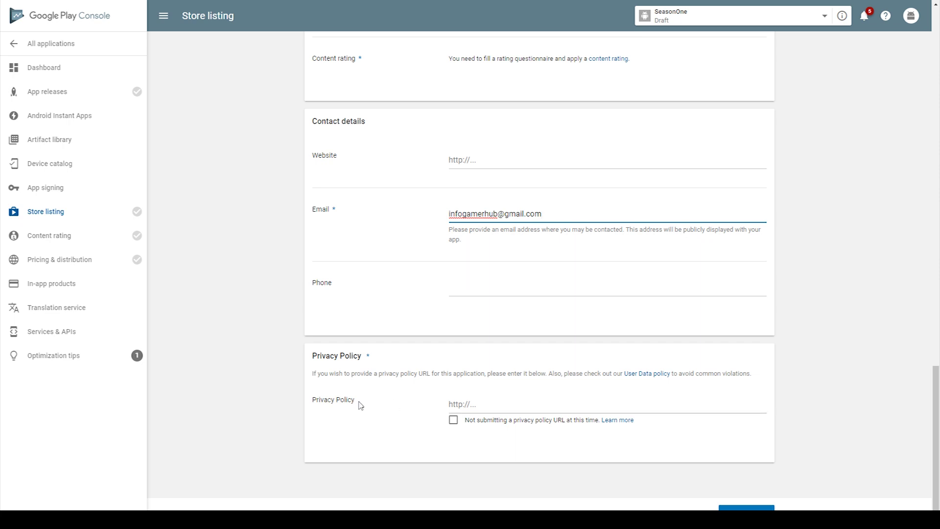
pyautogui.click(453, 421)
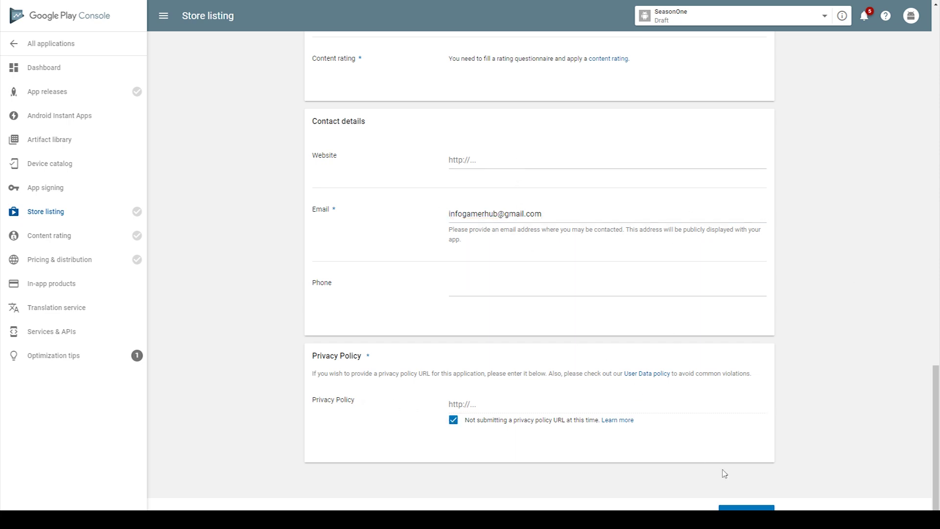
pyautogui.click(746, 507)
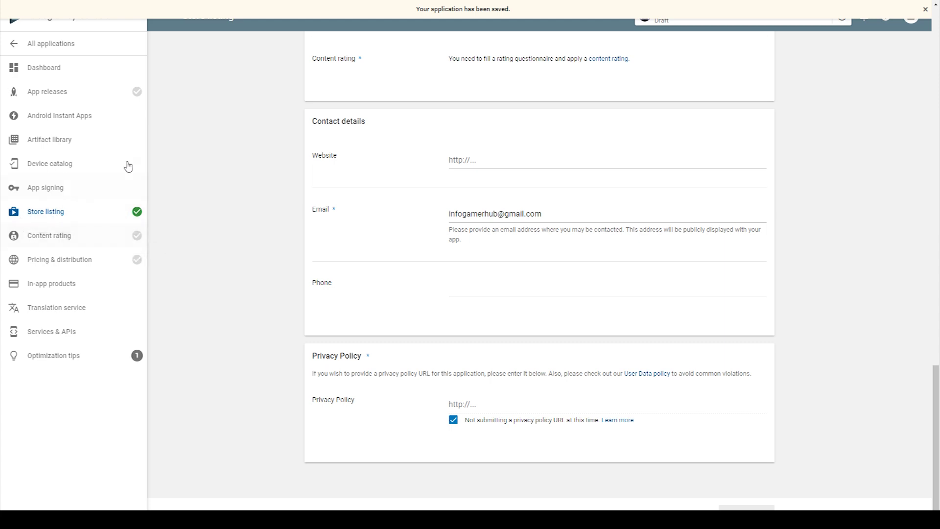
pyautogui.moveTo(132, 243)
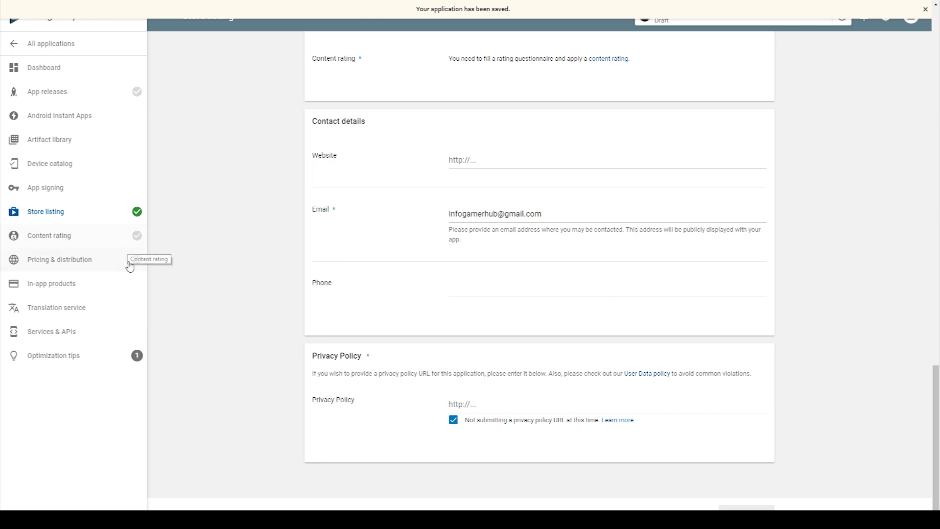
# Go to App releases and scroll down to the test track sections.
pyautogui.click(34, 98)
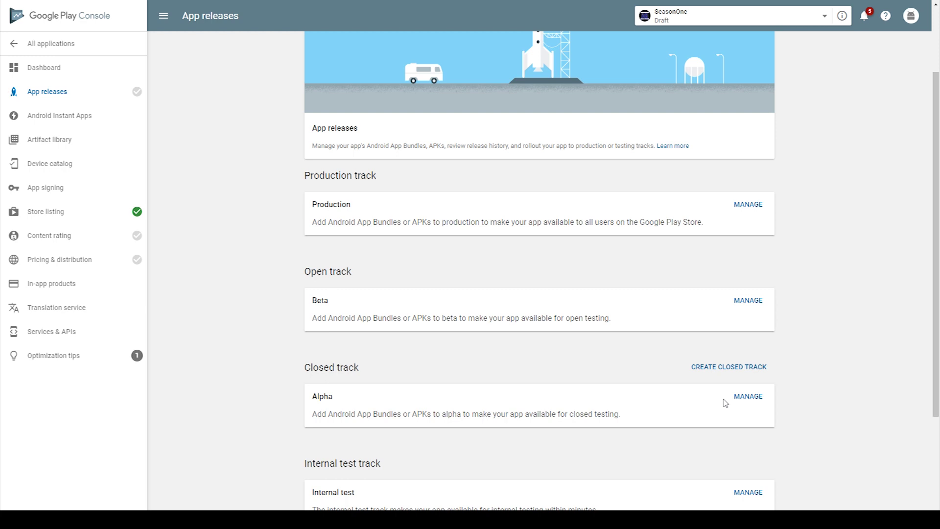
pyautogui.scroll(-1, 390, 361)
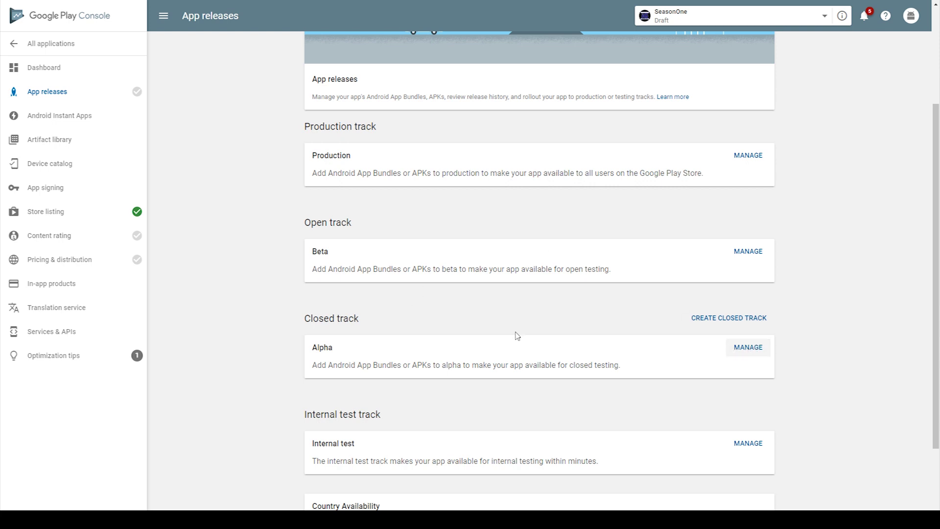
# Create a new alpha track release and upload Season001.apk.
pyautogui.click(749, 348)
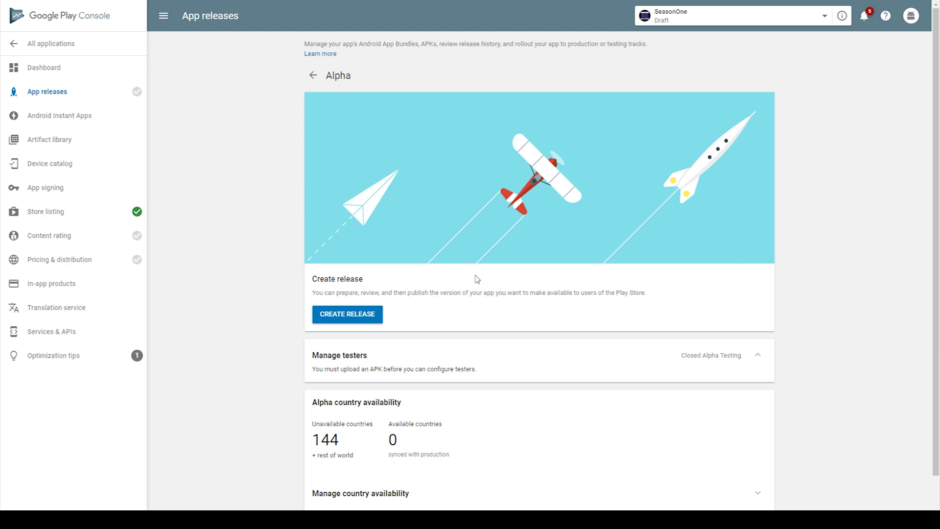
pyautogui.click(349, 316)
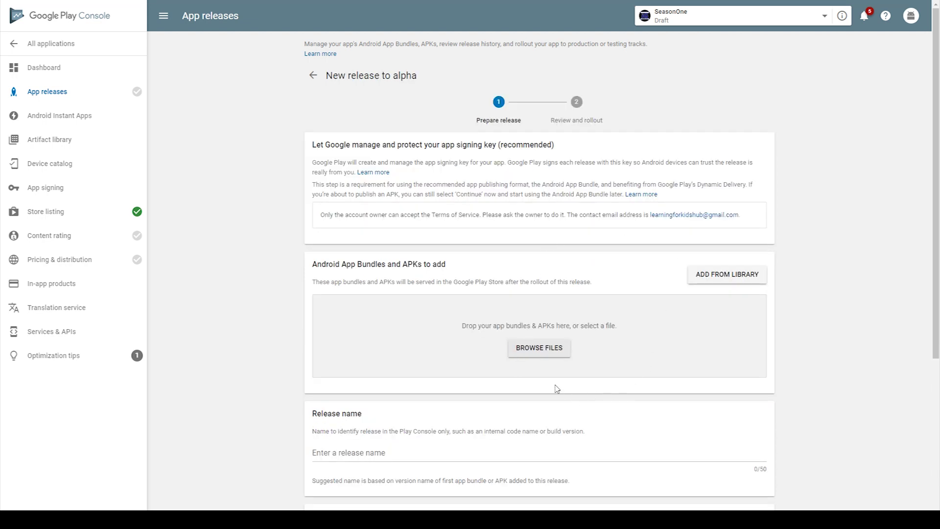
pyautogui.click(532, 351)
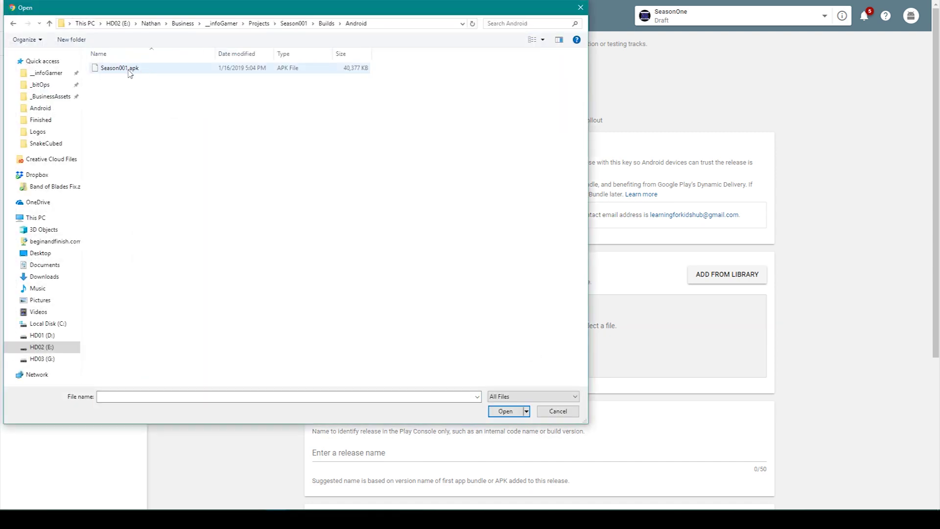
pyautogui.doubleClick(120, 68)
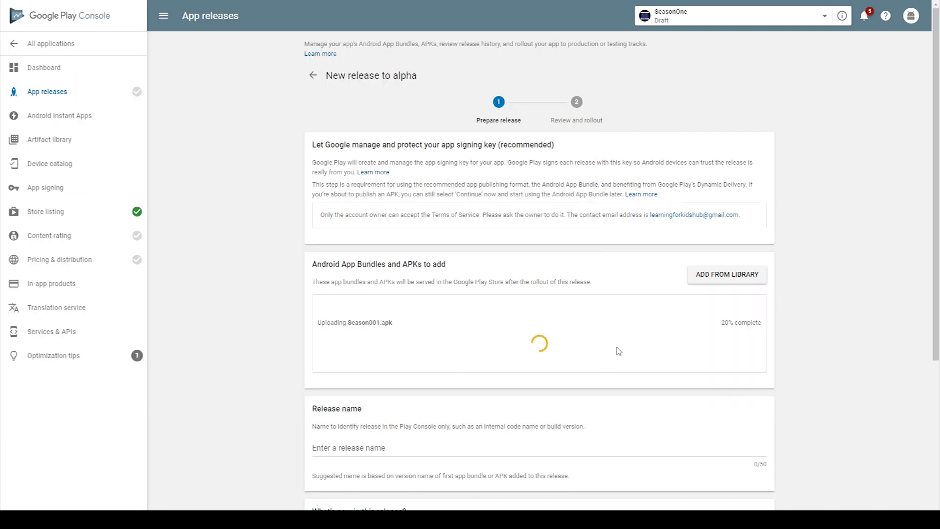
# Replace the placeholder notes with 'This is a test. Nothing to worry about.' and save.
pyautogui.scroll(-2, 618, 351)
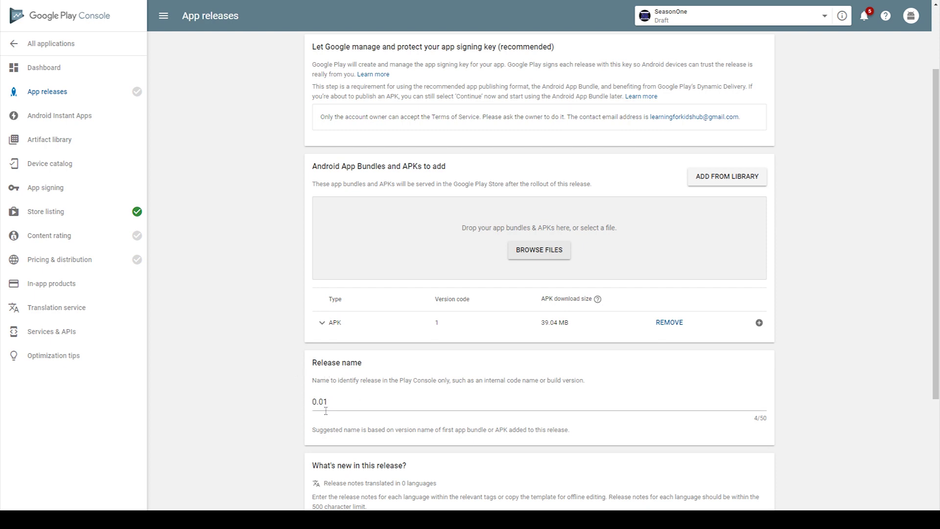
pyautogui.scroll(-3, 322, 407)
pyautogui.click(324, 247)
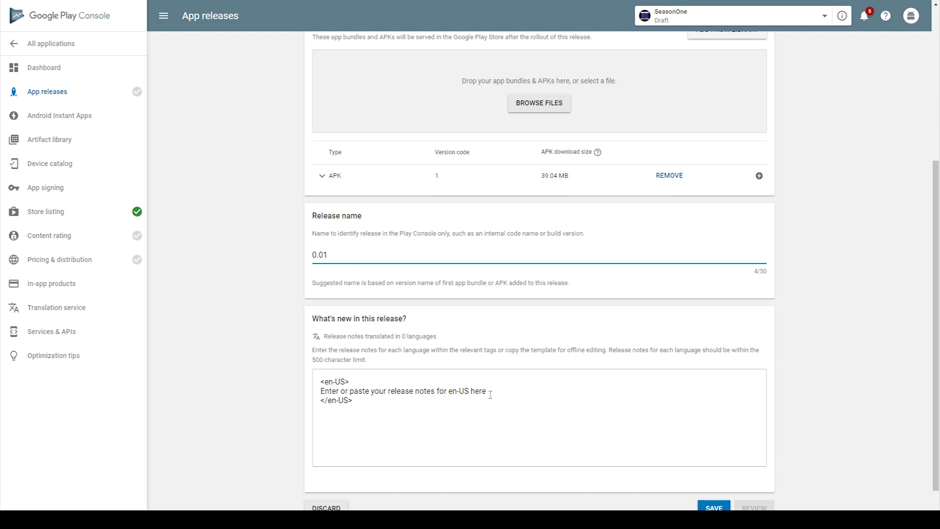
pyautogui.moveTo(490, 395); pyautogui.dragTo(316, 391)
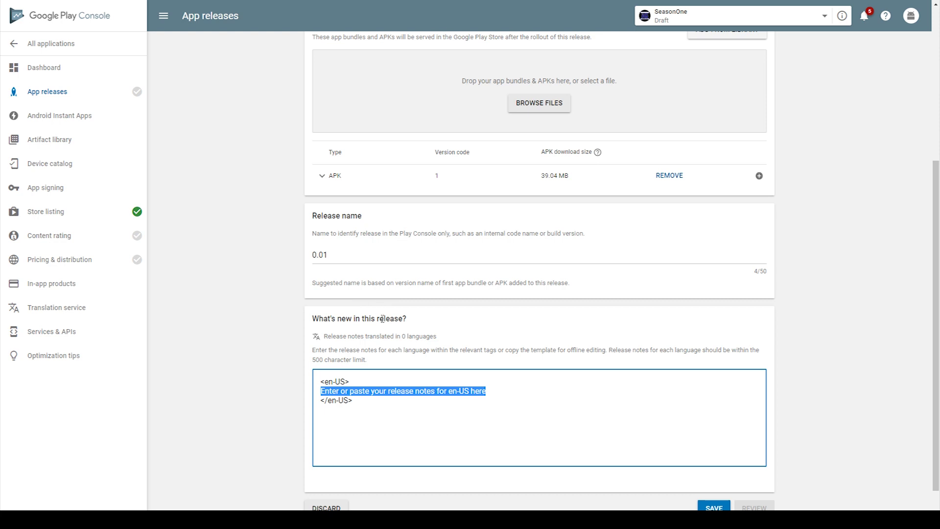
pyautogui.write('This is a test. Nothing to worry about.')
pyautogui.scroll(-1, 712, 365)
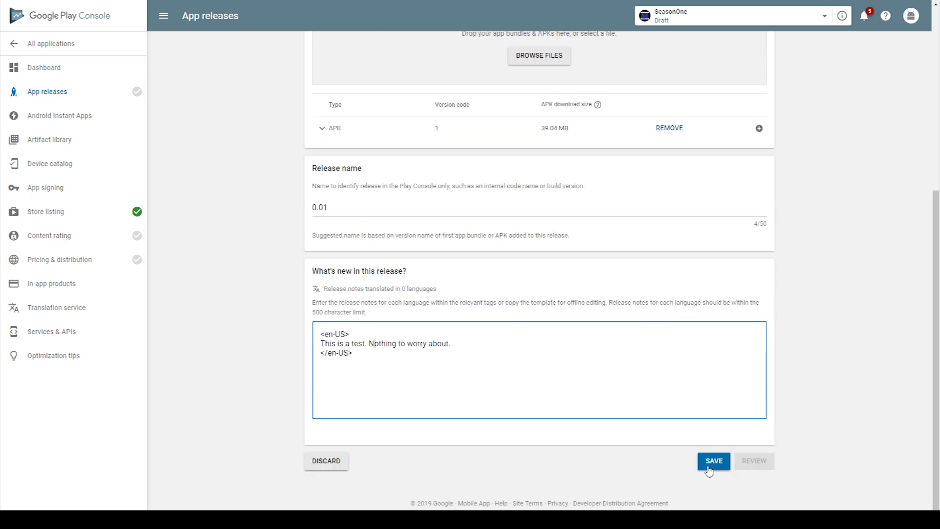
pyautogui.click(708, 469)
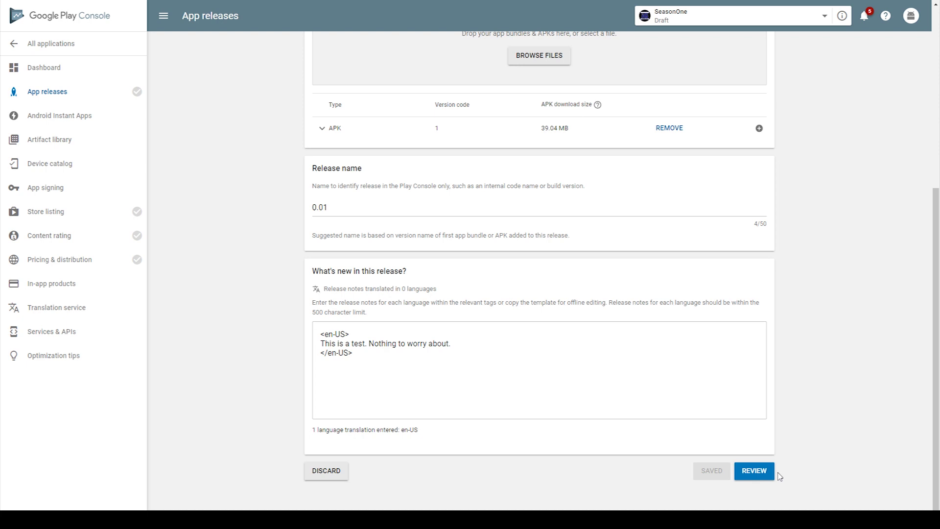
# Review the rollout summary for alpha release 0.01, then go to Content rating.
pyautogui.click(755, 471)
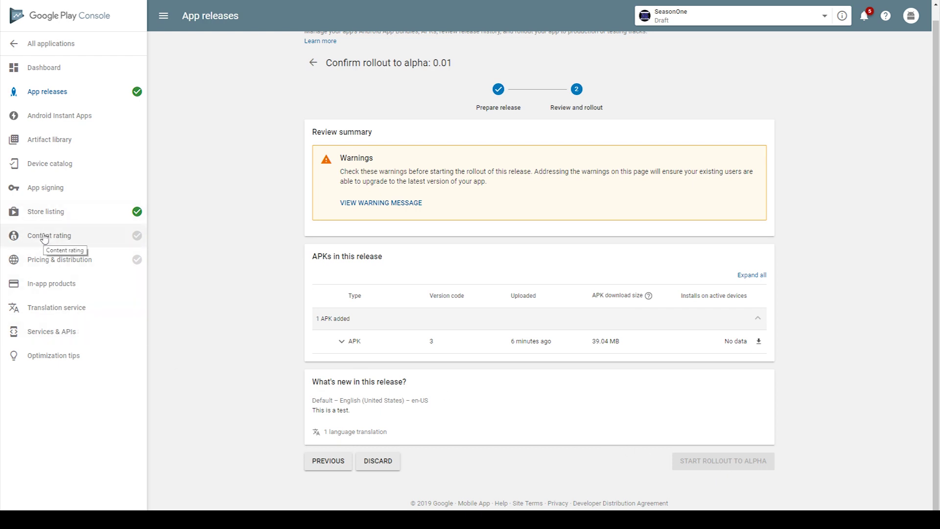
pyautogui.click(44, 236)
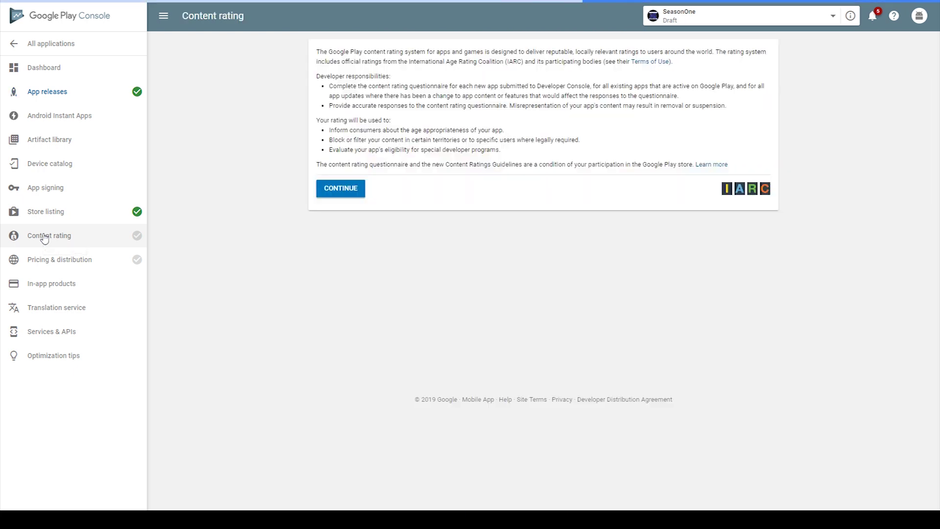
# Start the content rating questionnaire, enter the contact email address, and choose the GAME category.
pyautogui.click(348, 190)
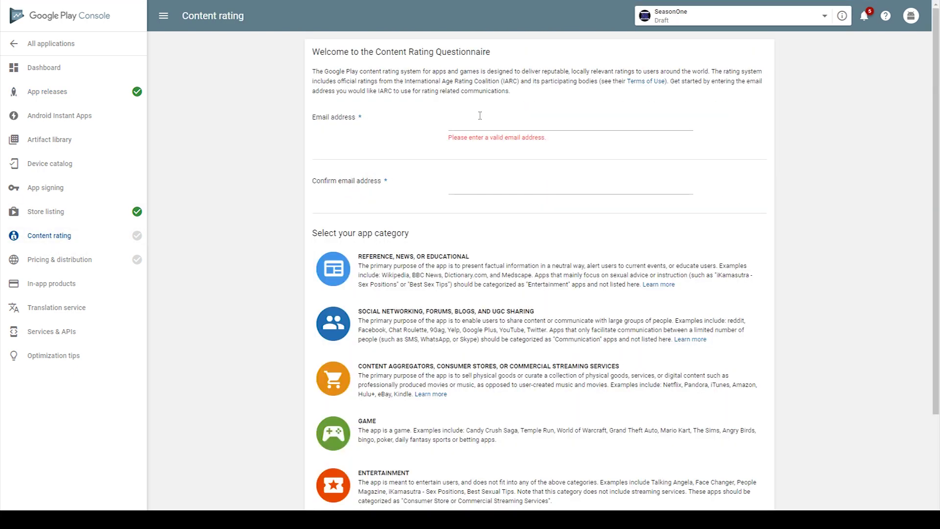
pyautogui.click(479, 122)
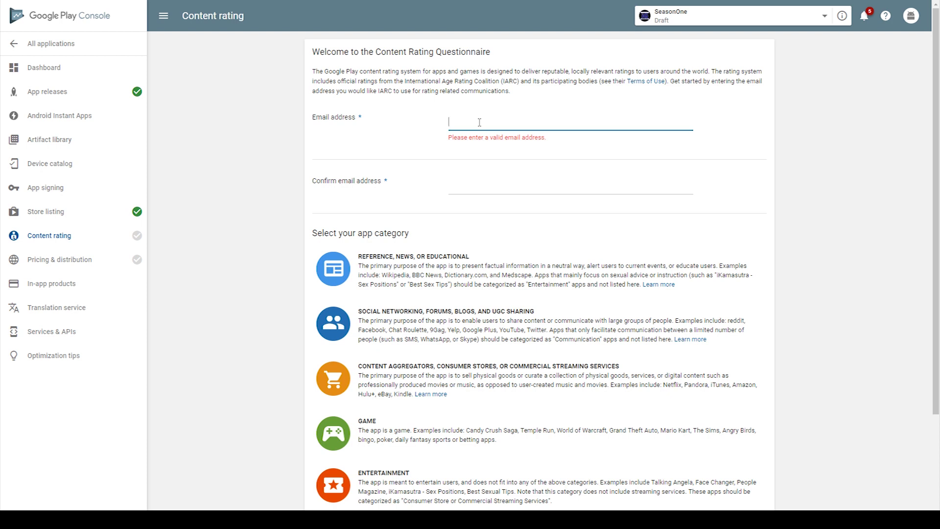
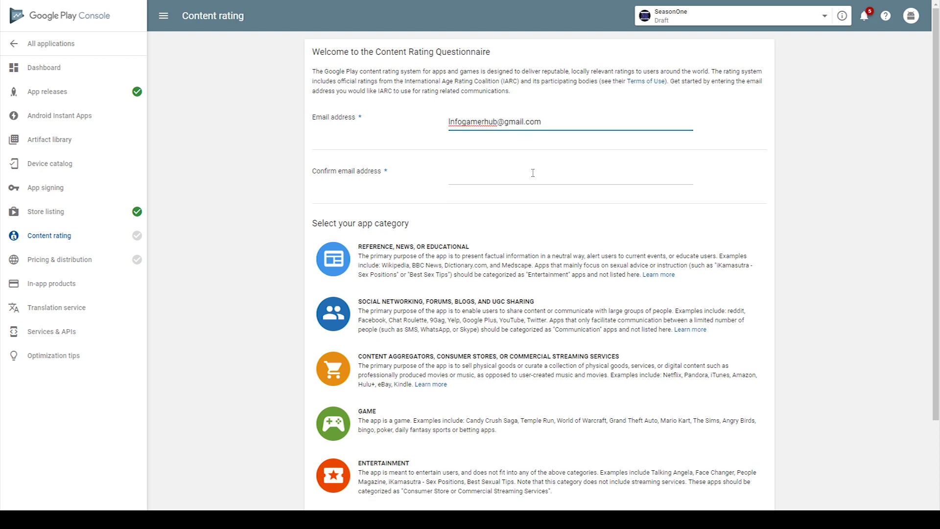
pyautogui.click(503, 174)
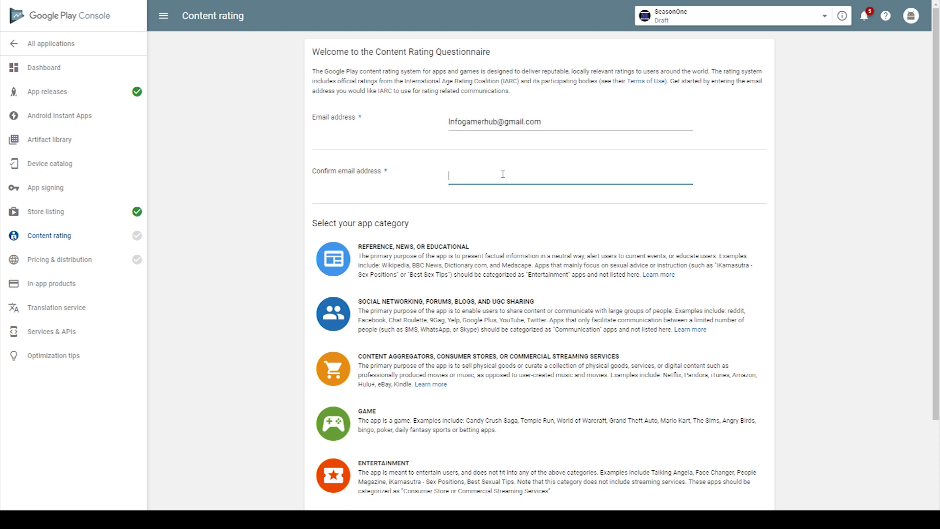
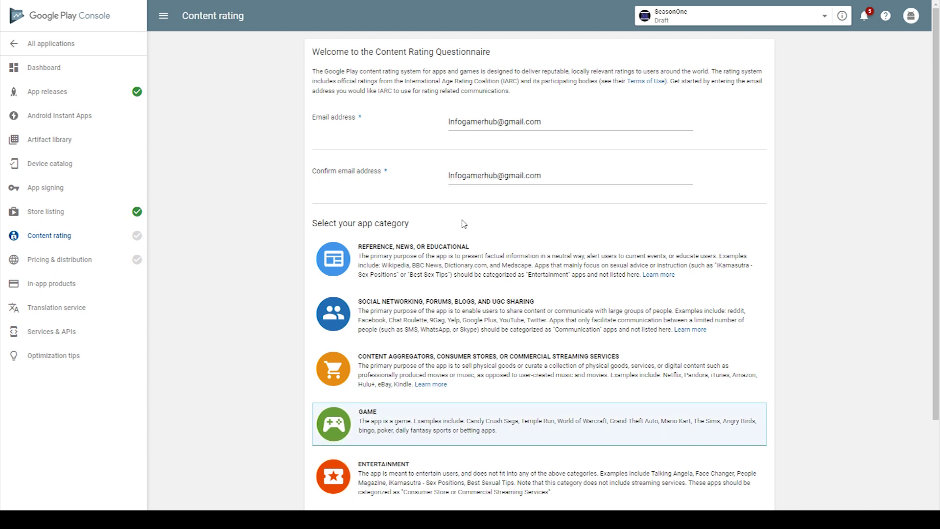
pyautogui.click(394, 431)
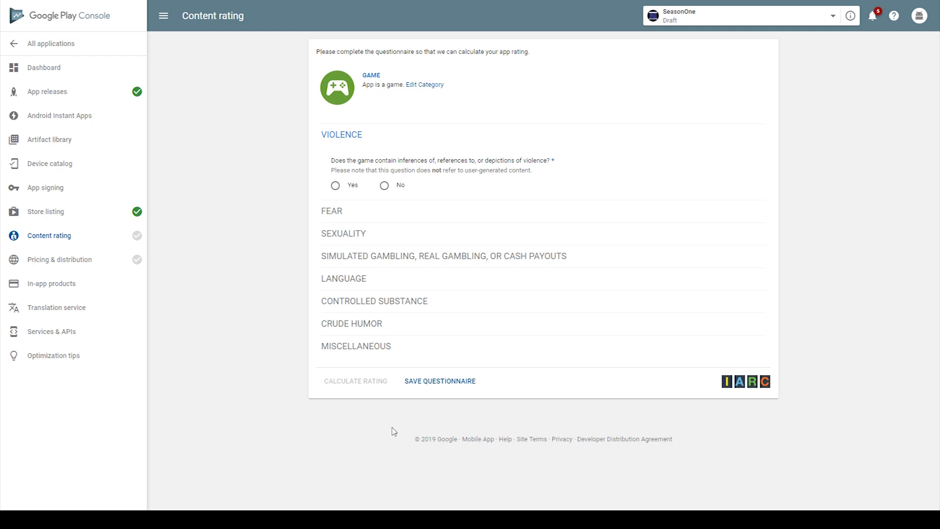
# Answer No to violence, fear, sexuality, gambling, offensive language and controlled substance questions.
pyautogui.click(385, 185)
pyautogui.click(381, 260)
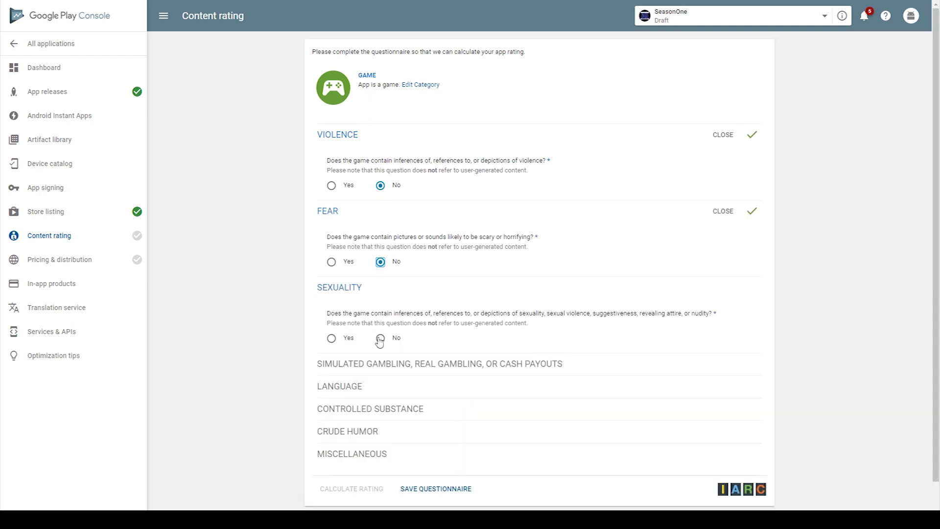
pyautogui.click(381, 336)
pyautogui.scroll(-4, 381, 336)
pyautogui.click(381, 219)
pyautogui.click(380, 296)
pyautogui.click(381, 372)
# Answer No to crude humor, users interacting, and sharing the user's location.
pyautogui.scroll(-1, 381, 372)
pyautogui.click(381, 377)
pyautogui.scroll(-3, 381, 373)
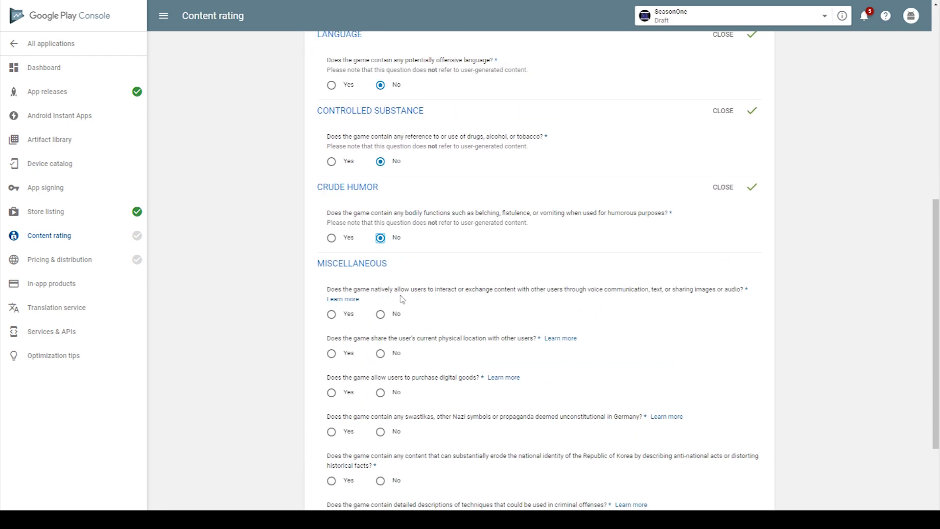
pyautogui.click(380, 313)
pyautogui.scroll(-1, 380, 313)
pyautogui.click(380, 304)
# Answer Yes to digital goods and random prizes; No to trading, Nazi symbols, Korean identity, crime, terrorism.
pyautogui.click(331, 343)
pyautogui.click(332, 383)
pyautogui.scroll(-1, 332, 383)
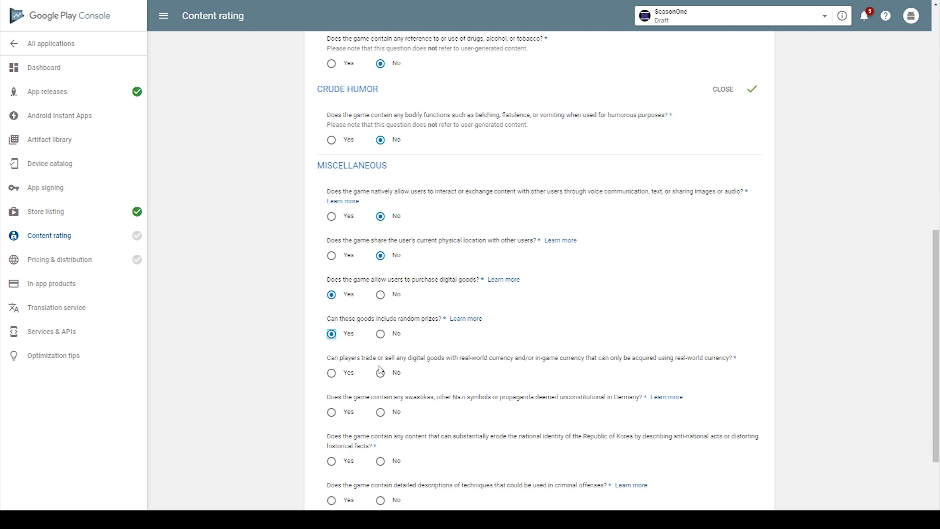
pyautogui.click(380, 371)
pyautogui.scroll(-1, 381, 371)
pyautogui.click(380, 363)
pyautogui.scroll(-2, 380, 363)
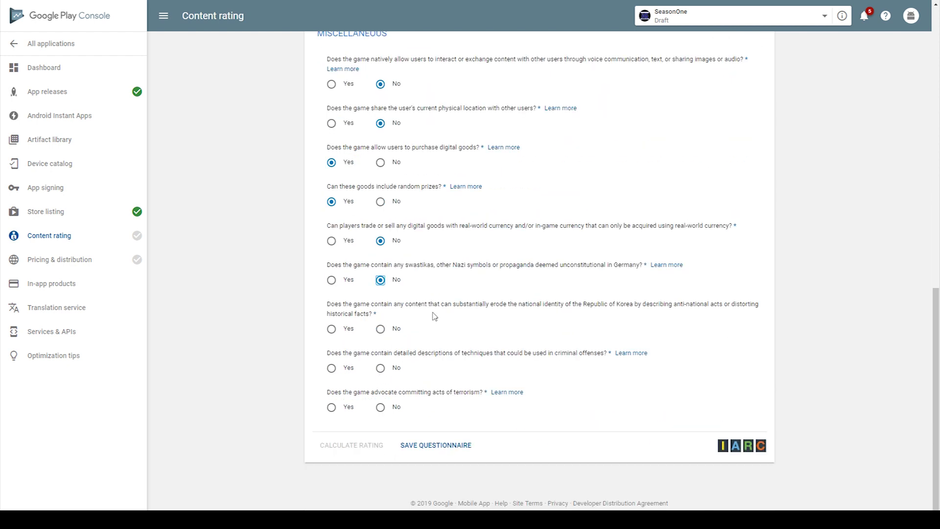
pyautogui.click(381, 329)
pyautogui.click(380, 367)
pyautogui.click(381, 407)
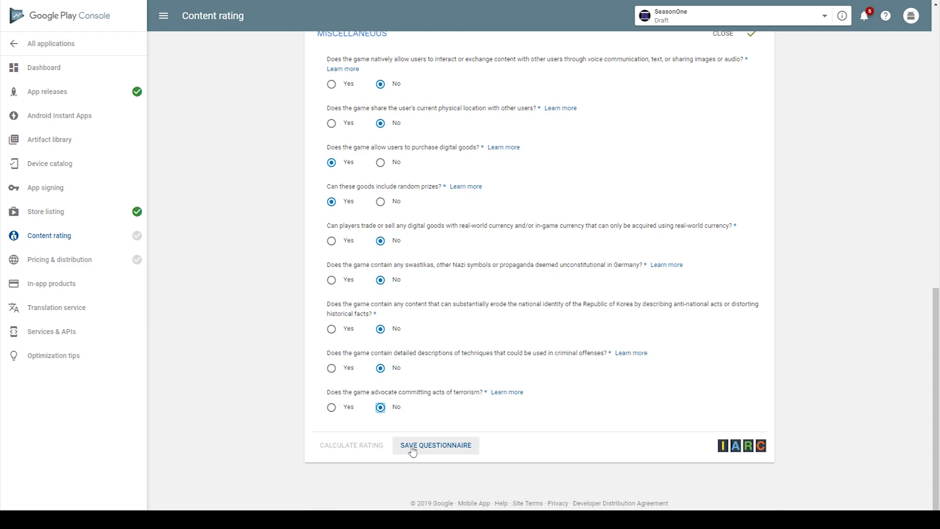
# Save the questionnaire answers, calculate the content rating, and apply it to SeasonOne.
pyautogui.click(413, 447)
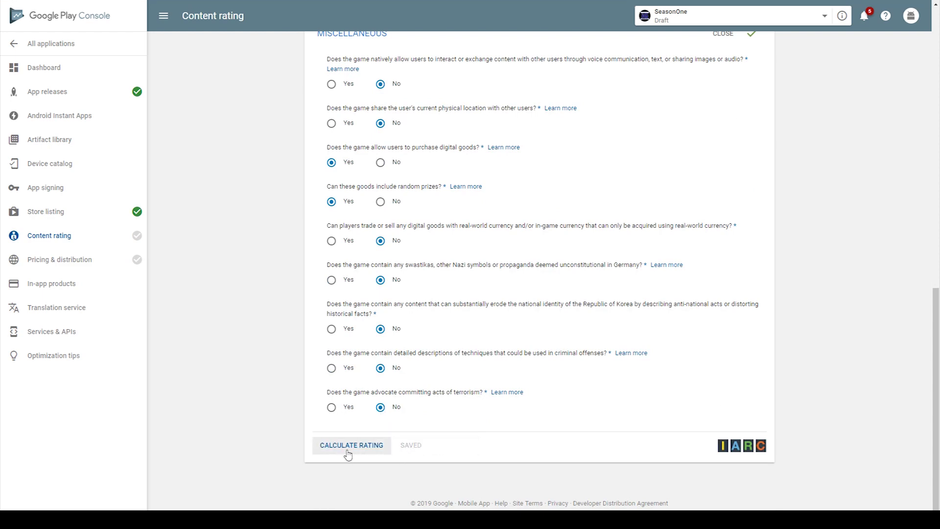
pyautogui.click(350, 446)
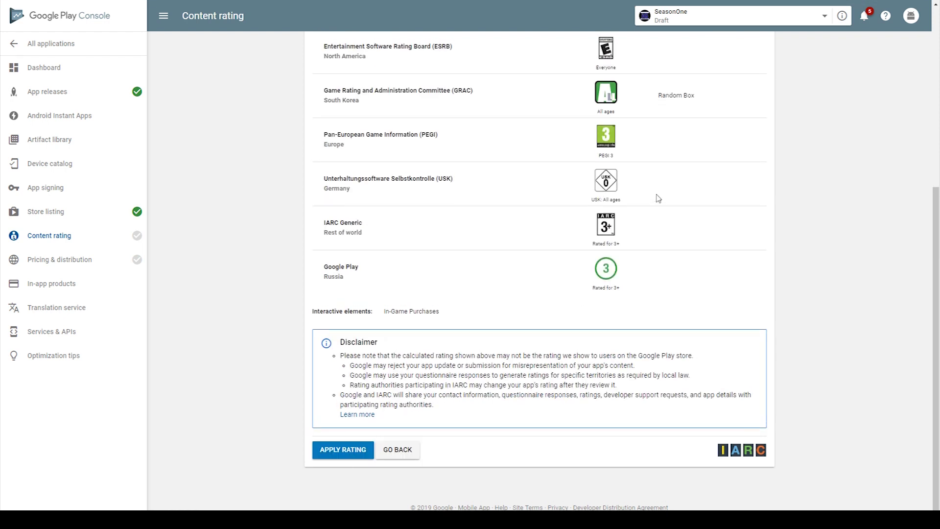
pyautogui.scroll(4, 647, 199)
pyautogui.scroll(-5, 568, 225)
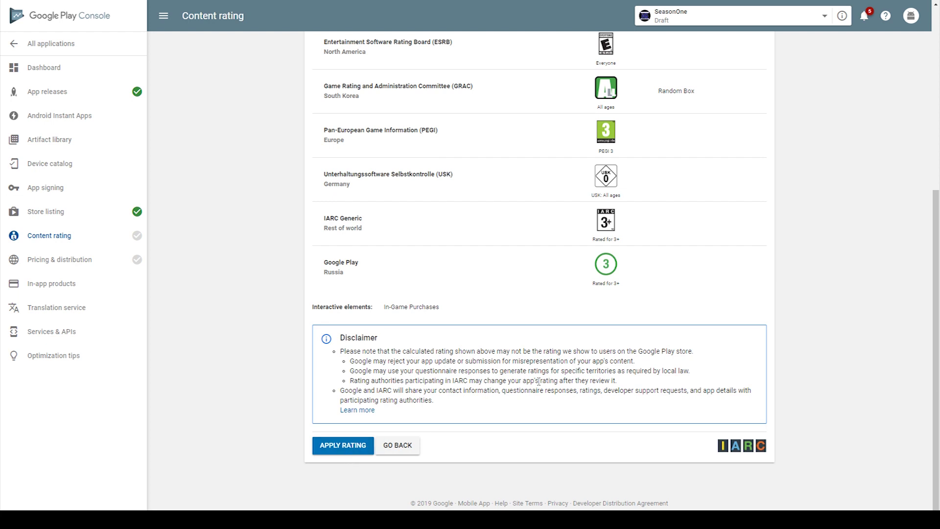
pyautogui.click(338, 453)
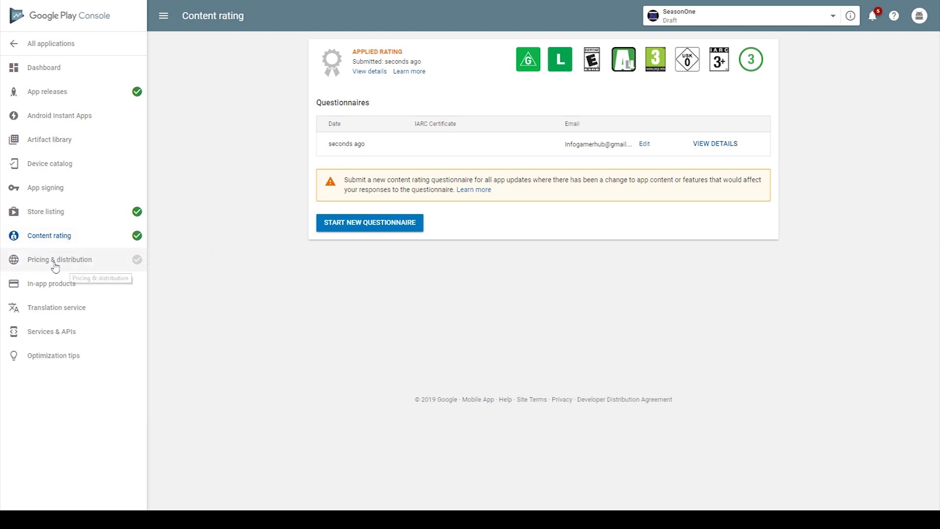
pyautogui.click(96, 264)
# Set SeasonOne to Free, declare it contains ads, accept US export laws, and save.
pyautogui.click(464, 162)
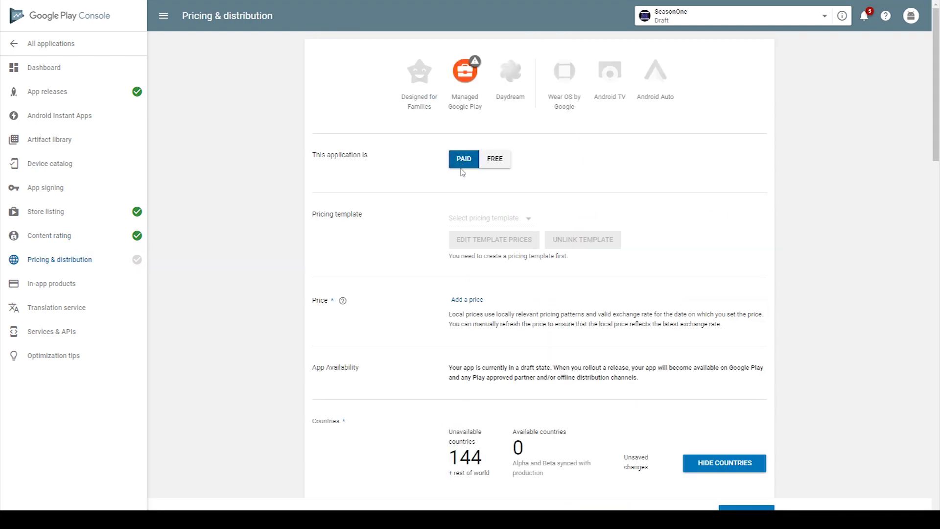
pyautogui.click(489, 161)
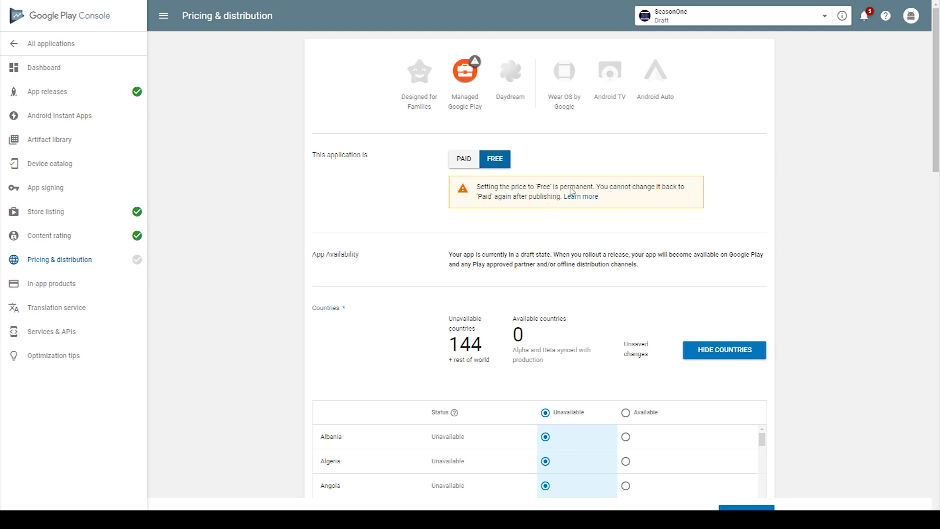
pyautogui.click(455, 159)
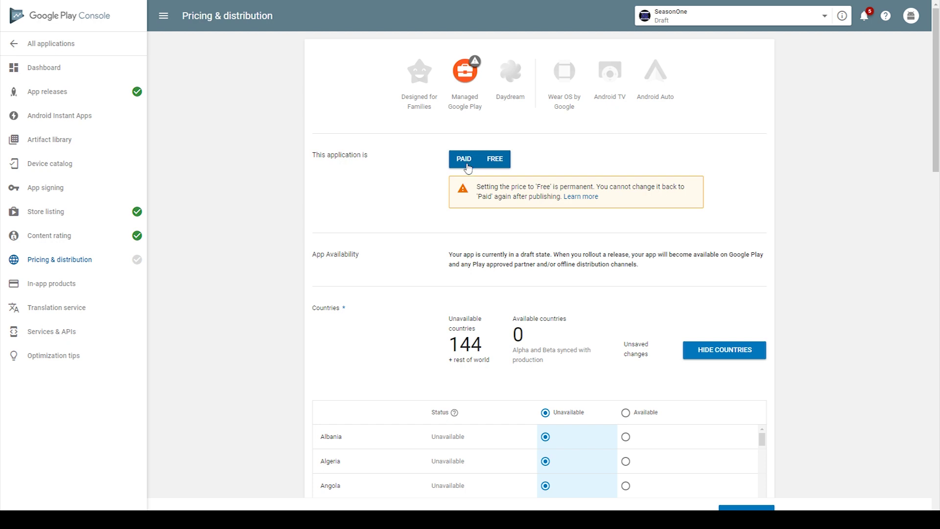
pyautogui.scroll(-10, 256, 184)
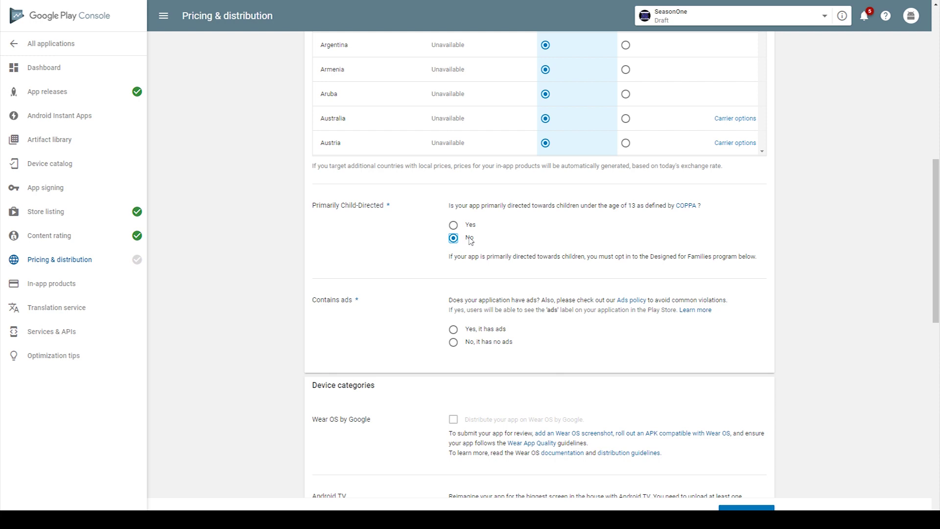
pyautogui.click(455, 332)
pyautogui.scroll(-10, 332, 310)
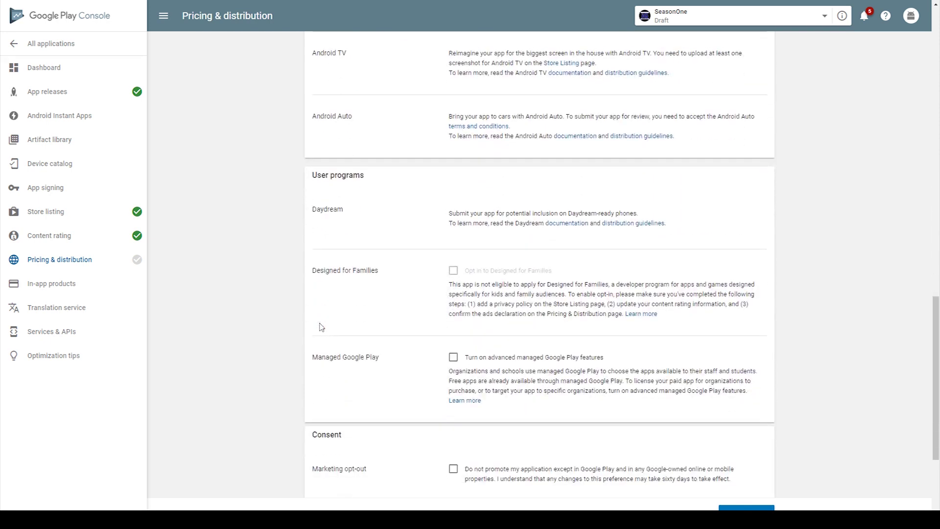
pyautogui.scroll(-2, 321, 328)
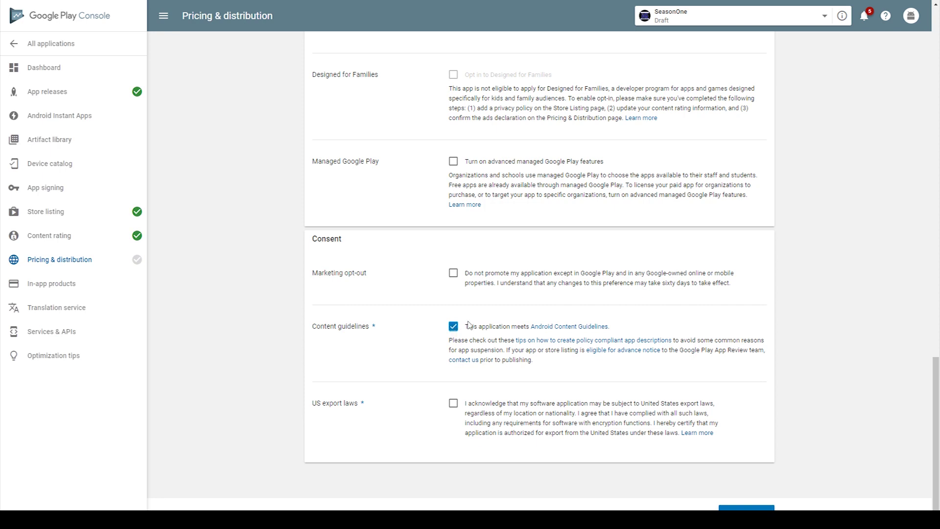
pyautogui.click(453, 405)
pyautogui.click(746, 507)
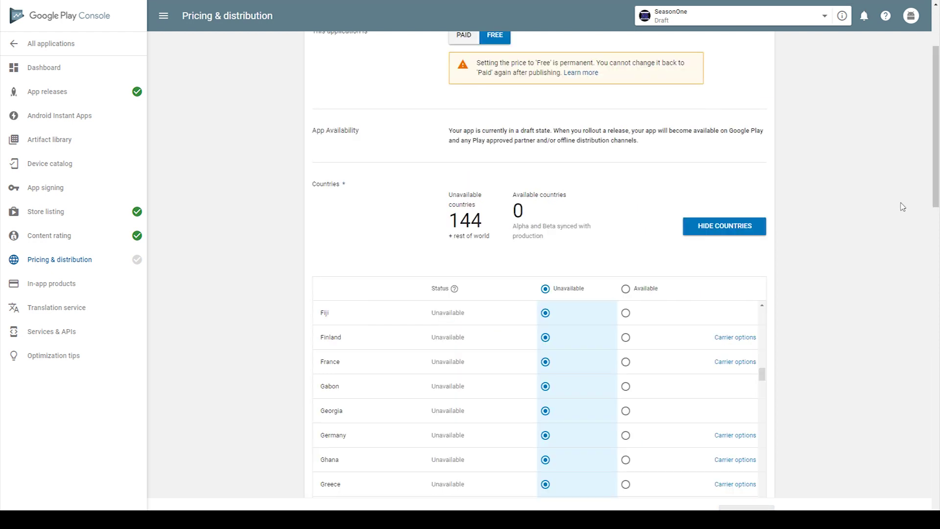
# Make SeasonOne available in all 144 countries, dismiss the in-app purchases notice, and save the draft.
pyautogui.moveTo(137, 263)
pyautogui.click(628, 291)
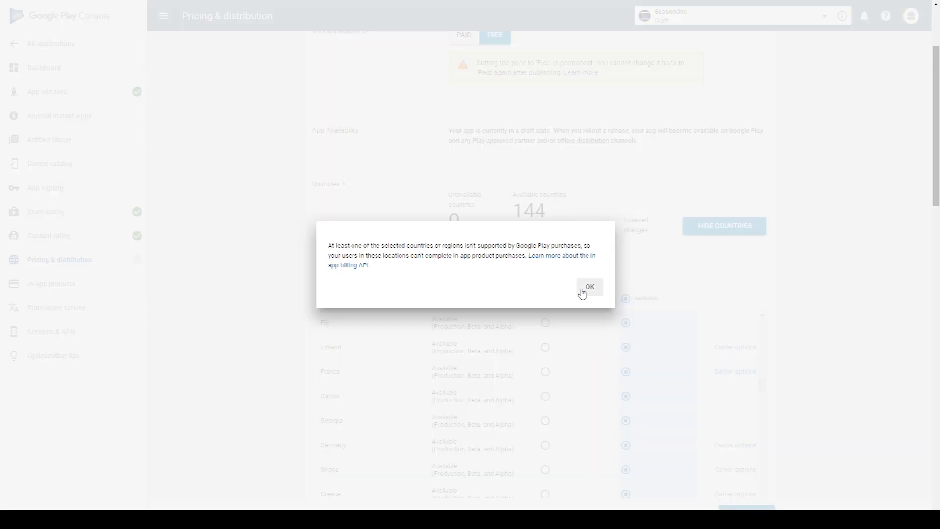
pyautogui.click(589, 287)
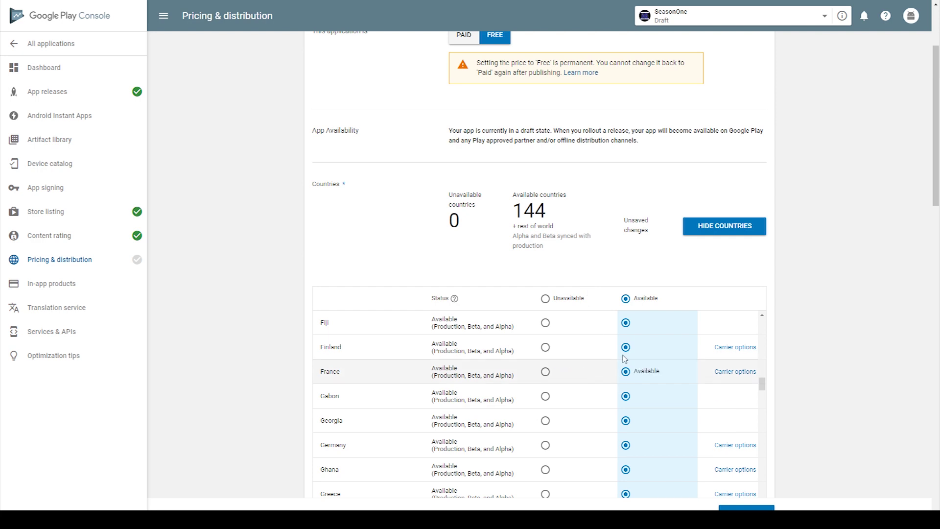
pyautogui.scroll(-6, 645, 371)
pyautogui.scroll(-3, 646, 371)
pyautogui.scroll(-15, 786, 310)
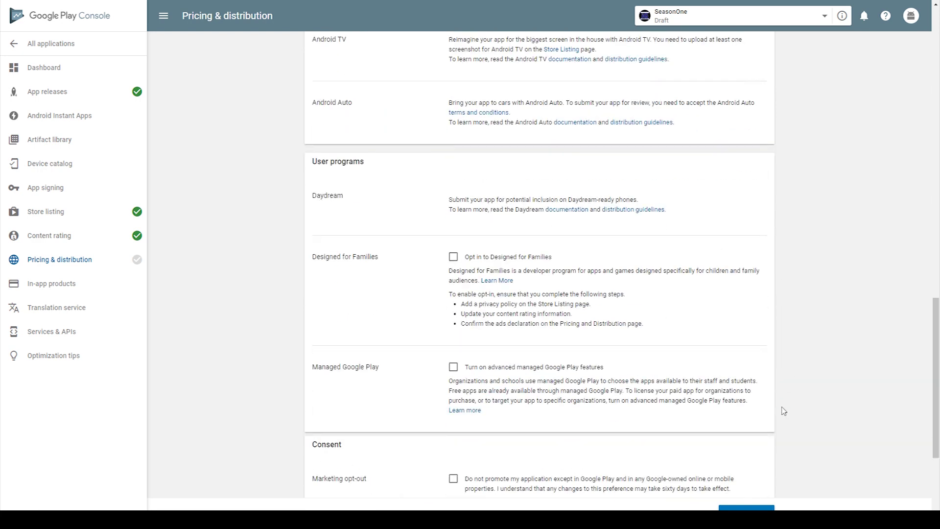
pyautogui.click(753, 505)
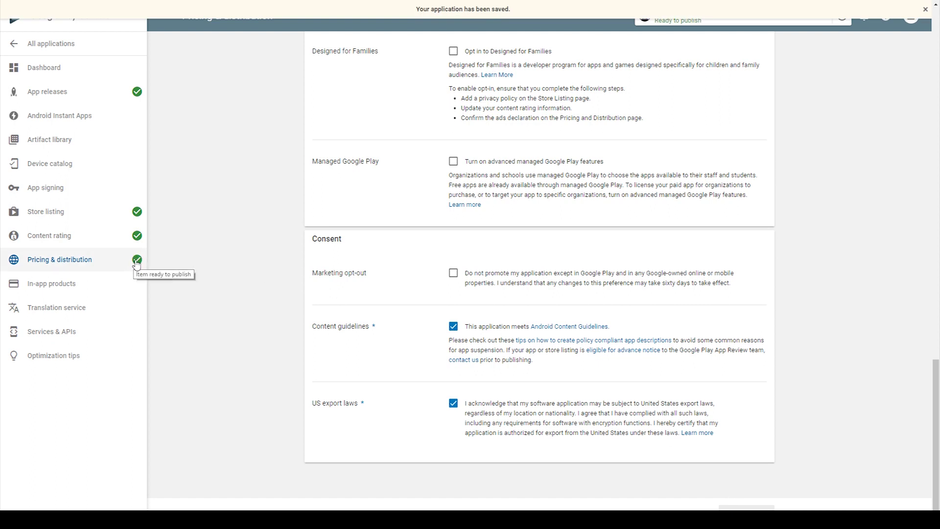
pyautogui.click(59, 93)
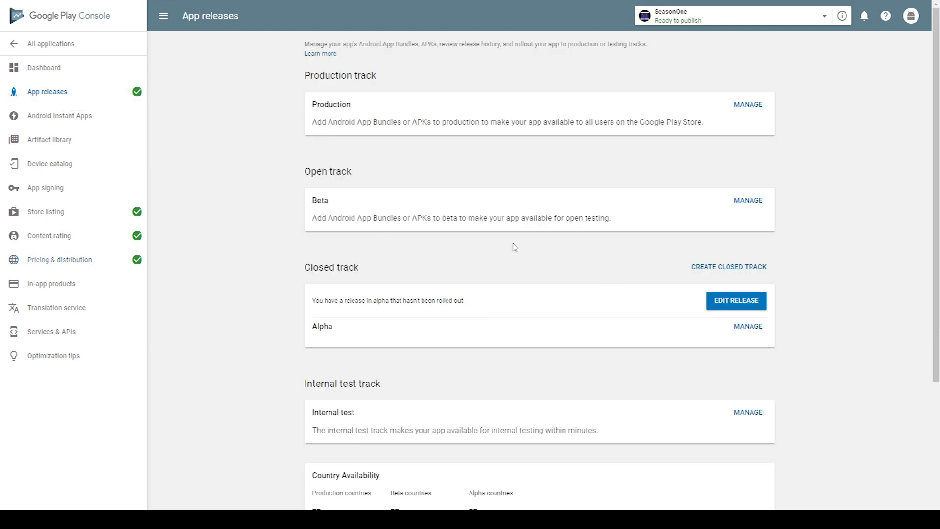
# Open the Alpha track, expand Manage testers, and cancel creating a new testers list.
pyautogui.click(748, 326)
pyautogui.click(740, 327)
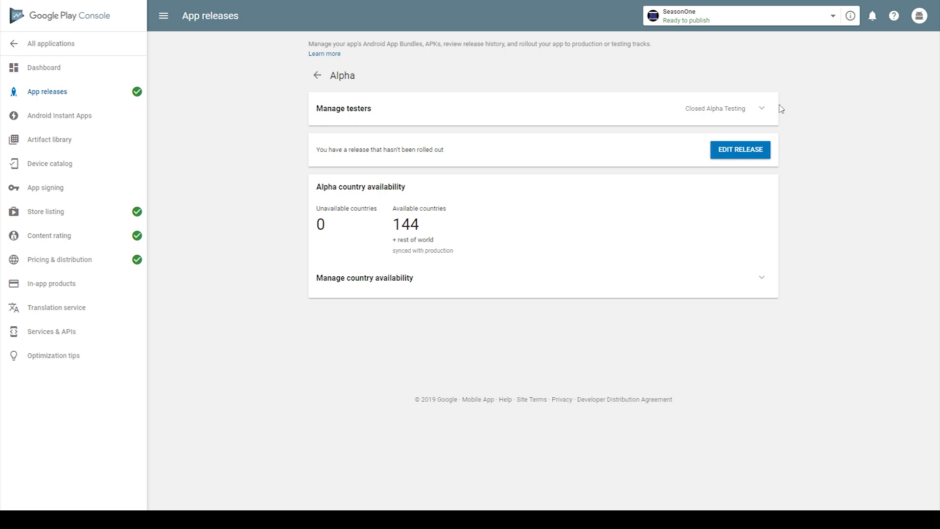
pyautogui.click(762, 108)
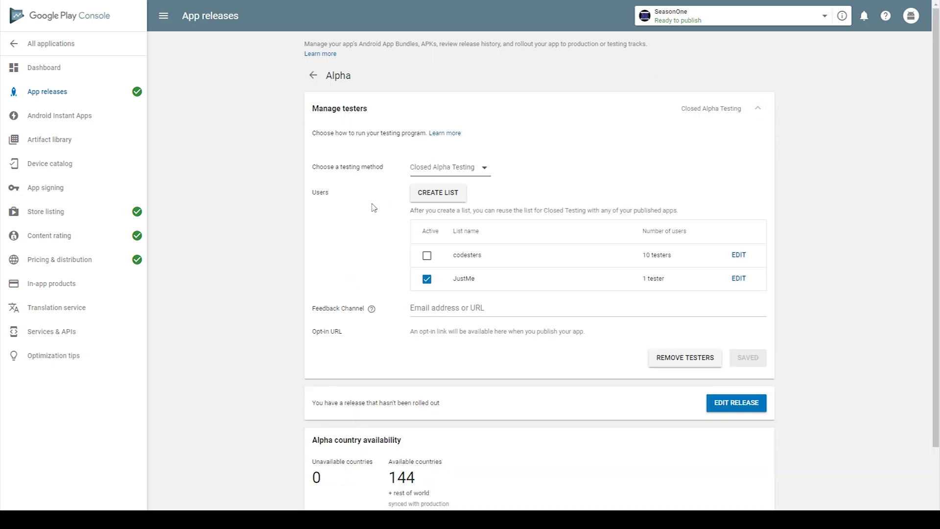
pyautogui.click(437, 193)
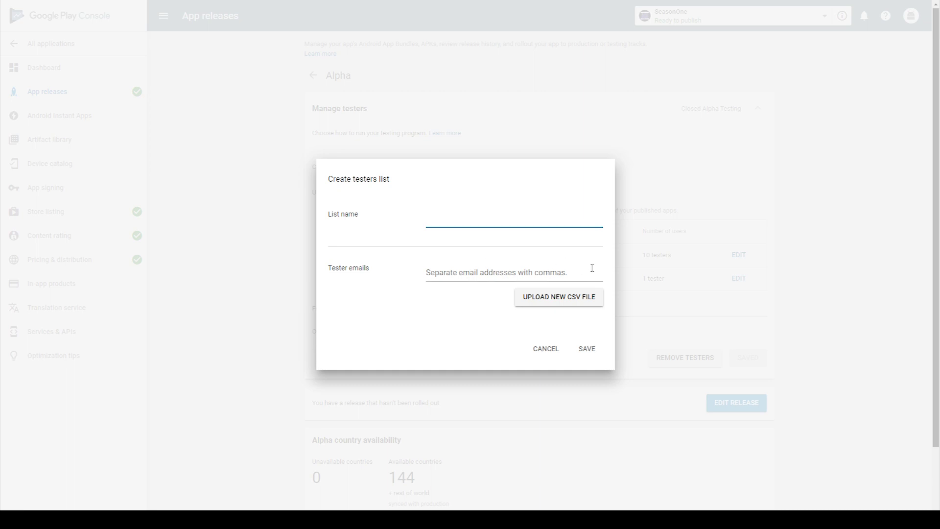
pyautogui.press('Escape')
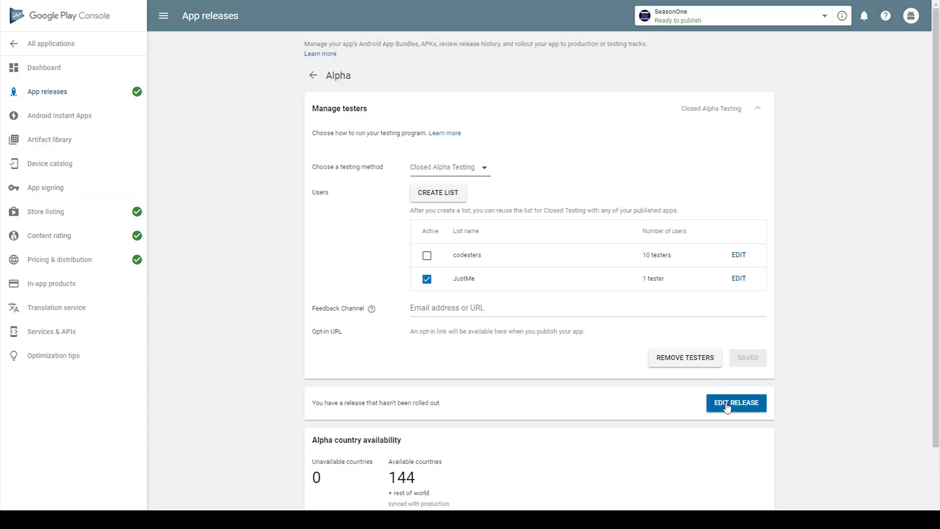
# Edit and review alpha release 0.01, then start and confirm its rollout to alpha.
pyautogui.click(727, 406)
pyautogui.scroll(-5, 721, 320)
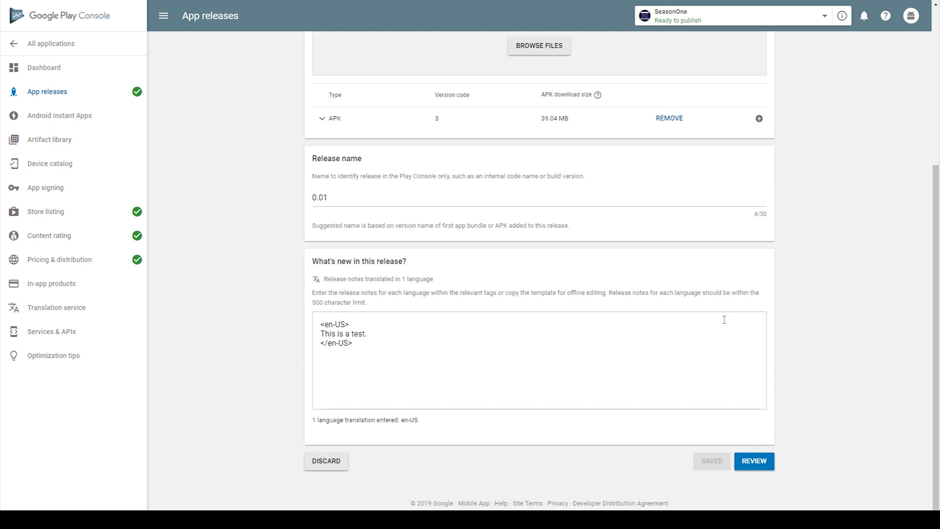
pyautogui.click(752, 460)
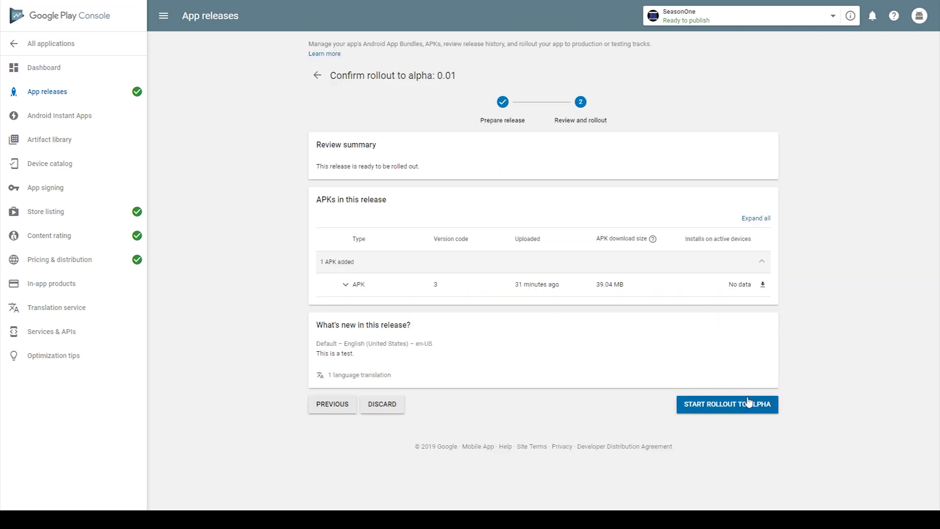
pyautogui.click(730, 408)
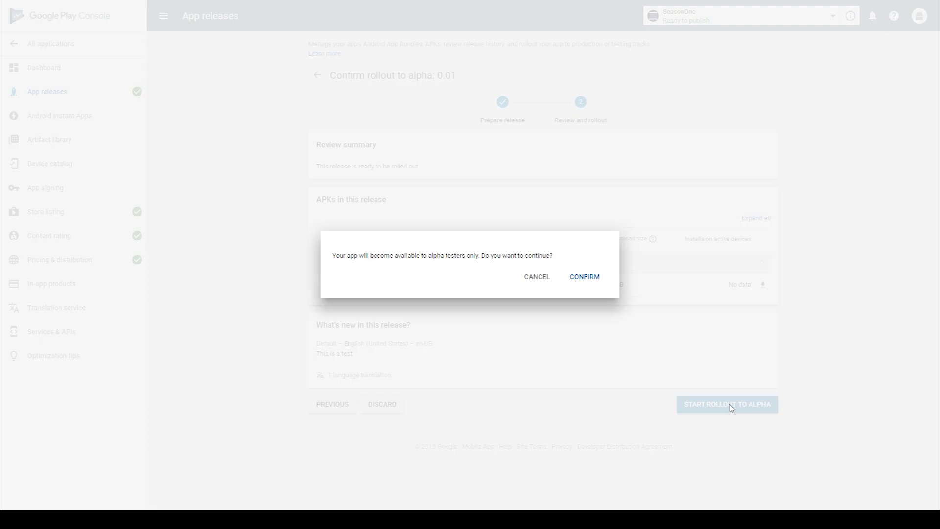
pyautogui.click(588, 279)
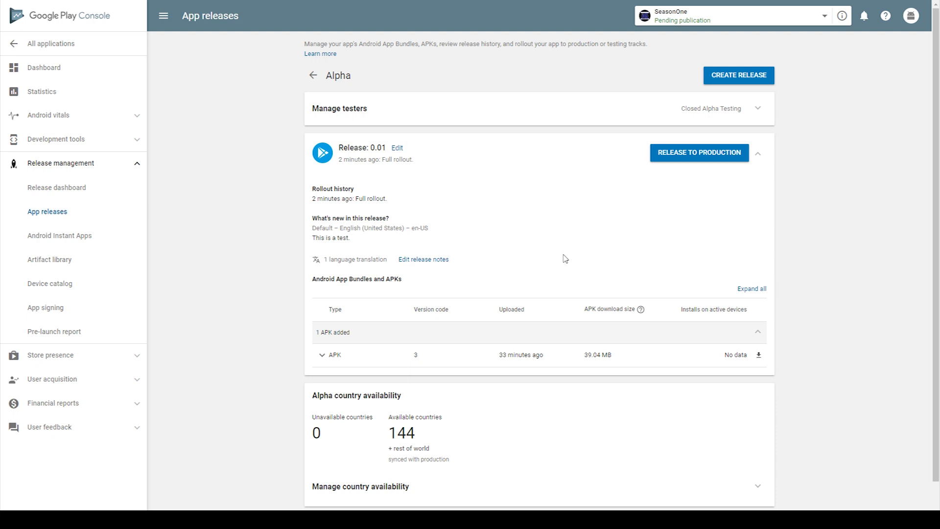
# Promote alpha release 0.01 to production and acknowledge the draft-release notice.
pyautogui.click(692, 159)
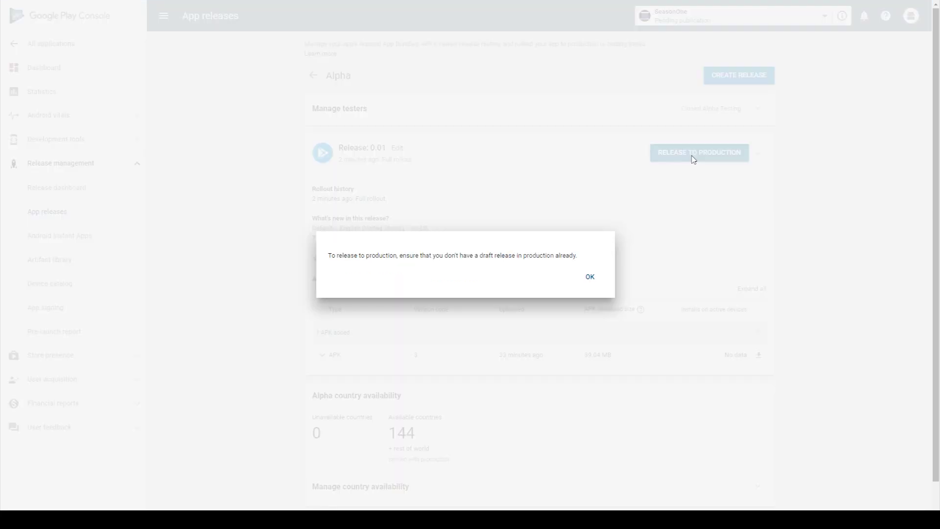
pyautogui.click(591, 280)
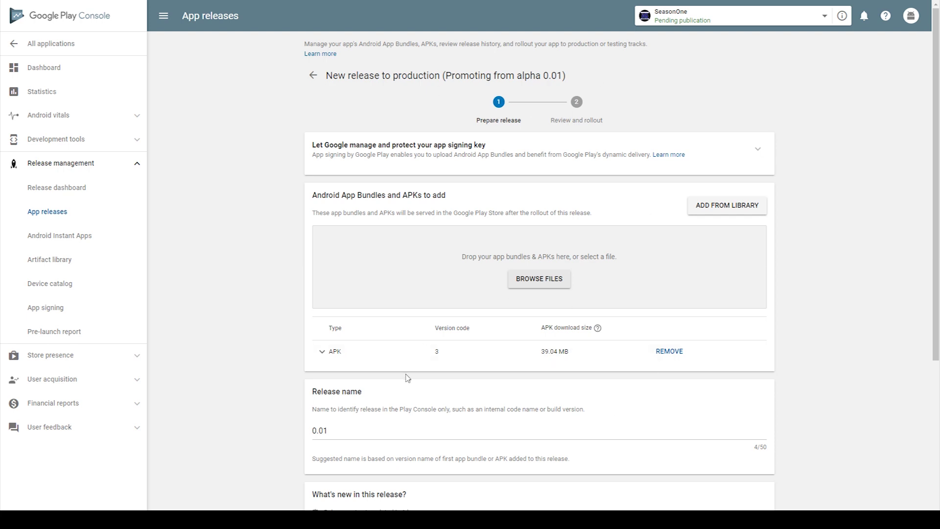
# Check the new production release 0.01 page and proceed to its rollout review.
pyautogui.scroll(-1, 508, 349)
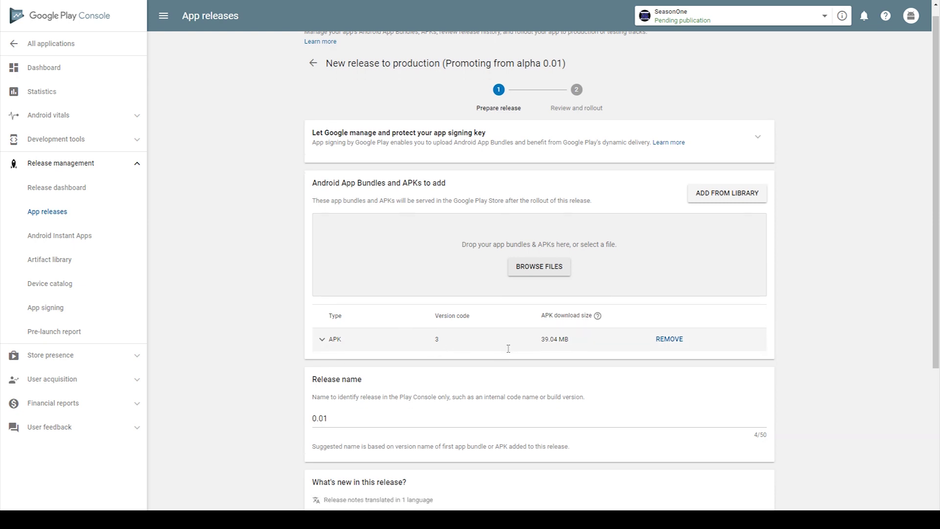
pyautogui.scroll(-4, 509, 349)
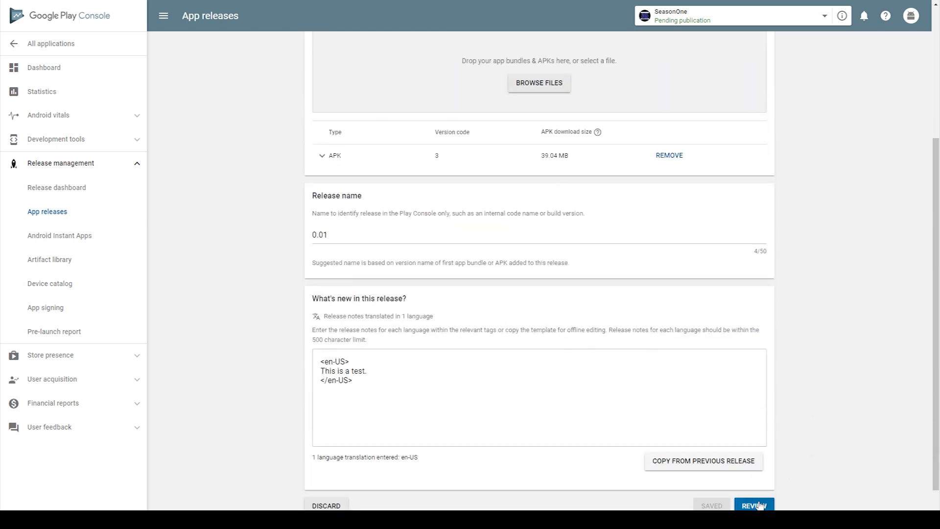
pyautogui.scroll(2, 609, 228)
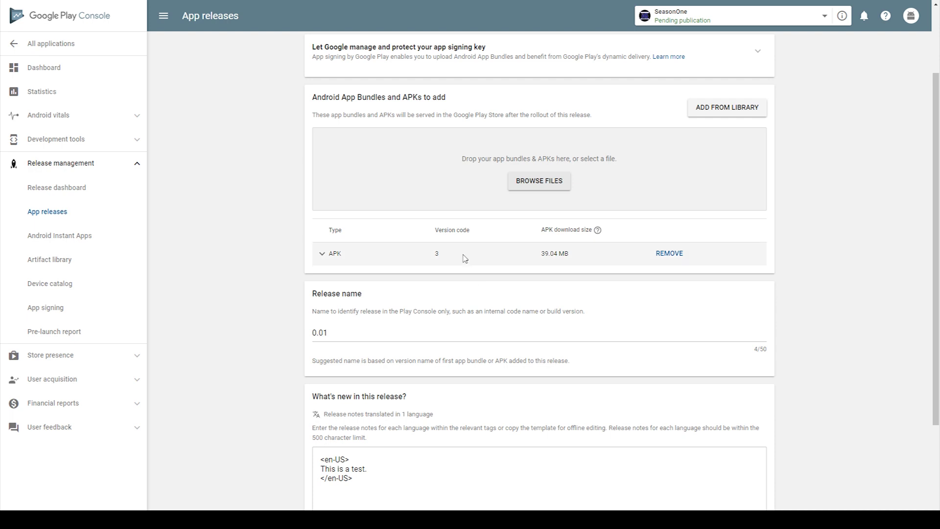
pyautogui.scroll(-1, 724, 307)
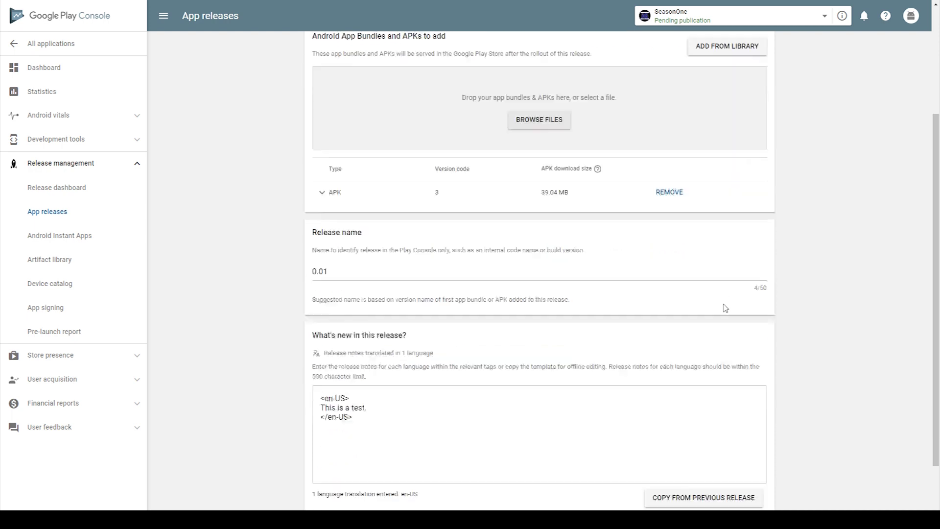
pyautogui.scroll(-2, 725, 308)
pyautogui.click(760, 466)
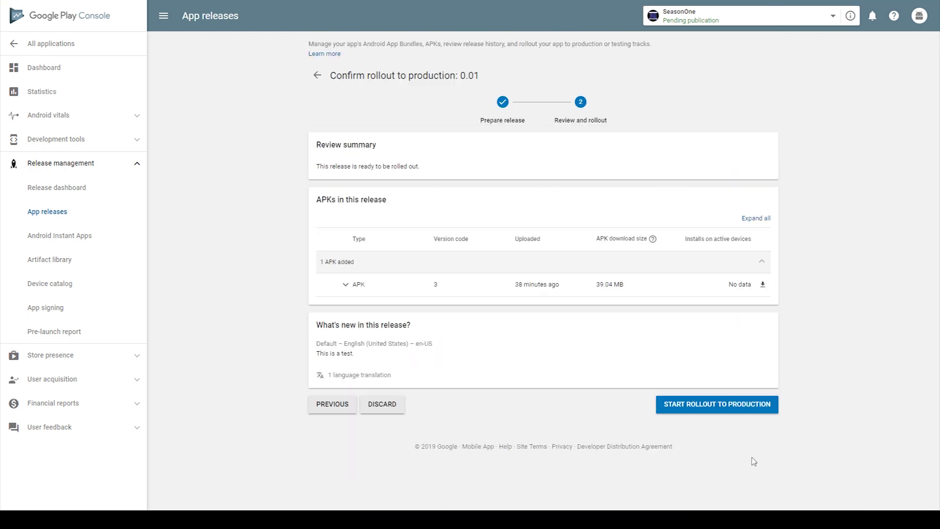